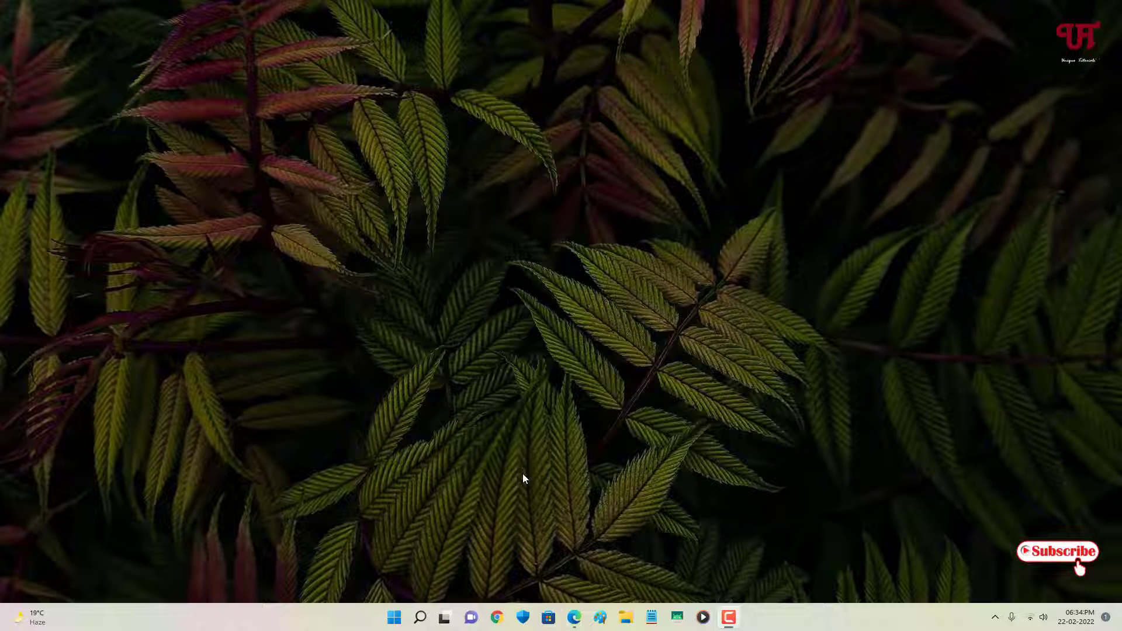
# Return to the Google results for Sidebar Diagnostics and scroll down to the GitHub and Softpedia links
pyautogui.click(571, 618)
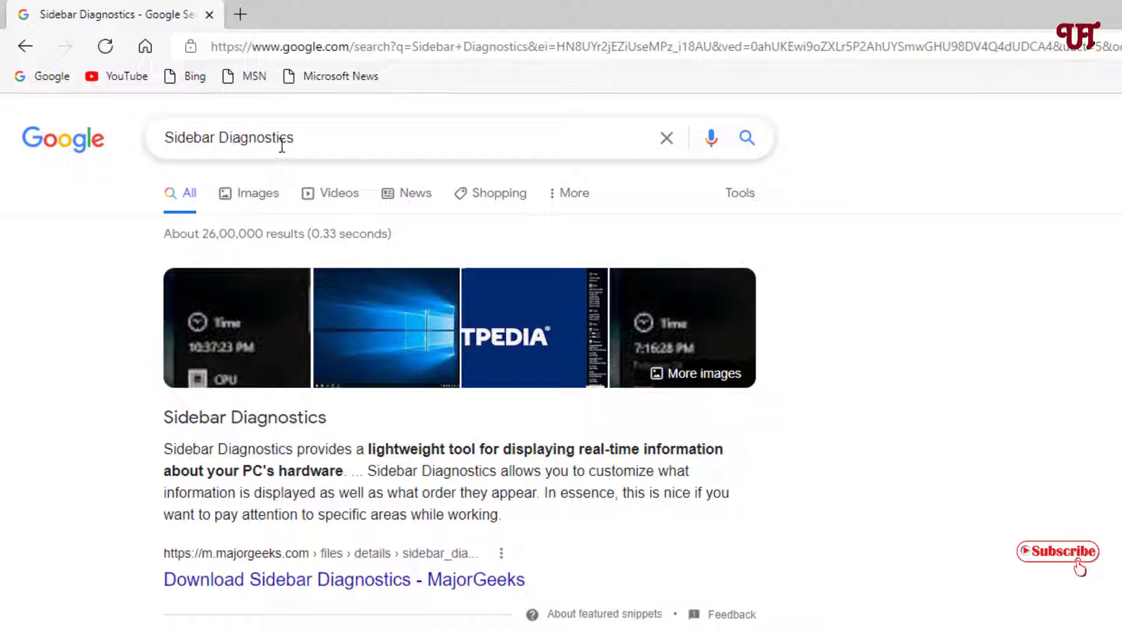
pyautogui.scroll(-5, 465, 470)
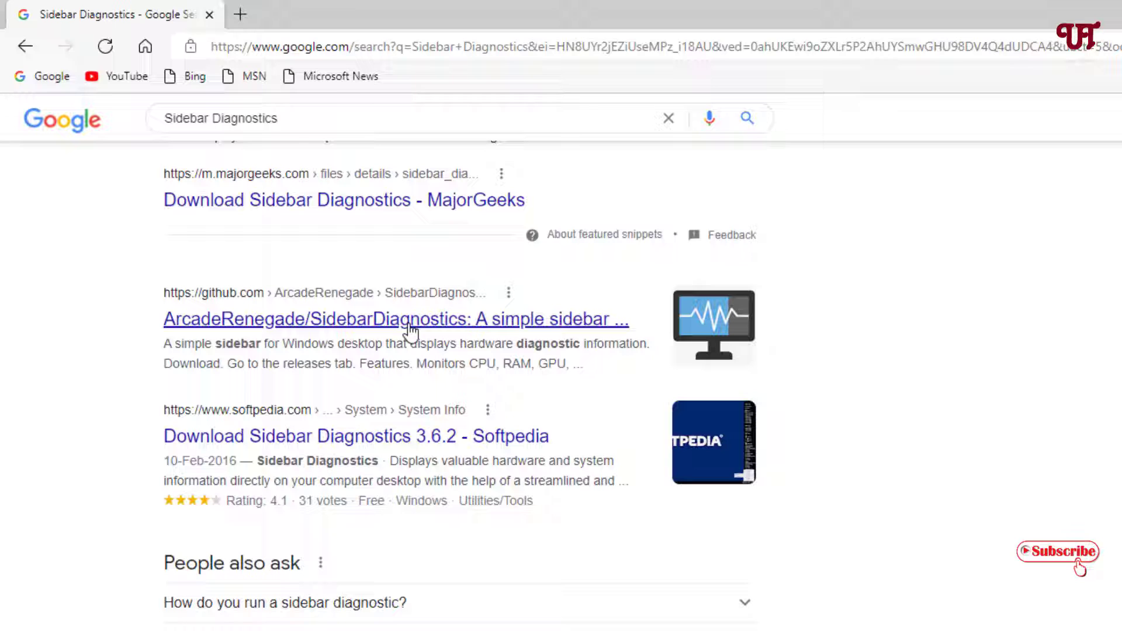
# Open the ArcadeRenegade/SidebarDiagnostics GitHub repository and go to its Releases page
pyautogui.click(410, 331)
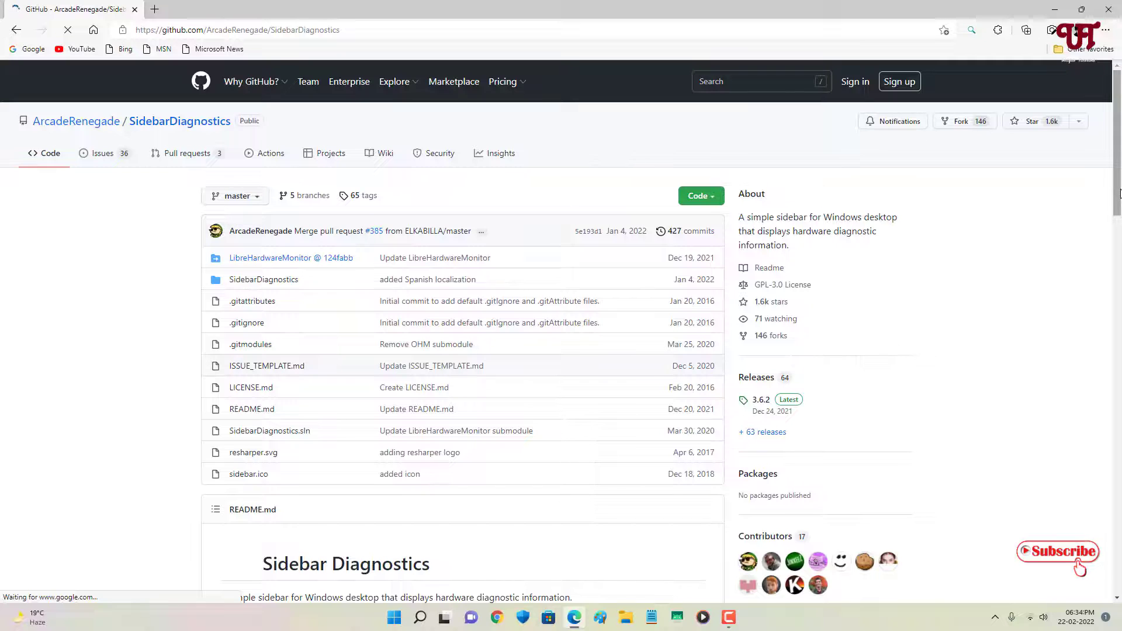
pyautogui.moveTo(1117, 202)
pyautogui.mouseDown()
pyautogui.moveTo(1117, 519)
pyautogui.moveTo(1117, 215)
pyautogui.mouseUp()
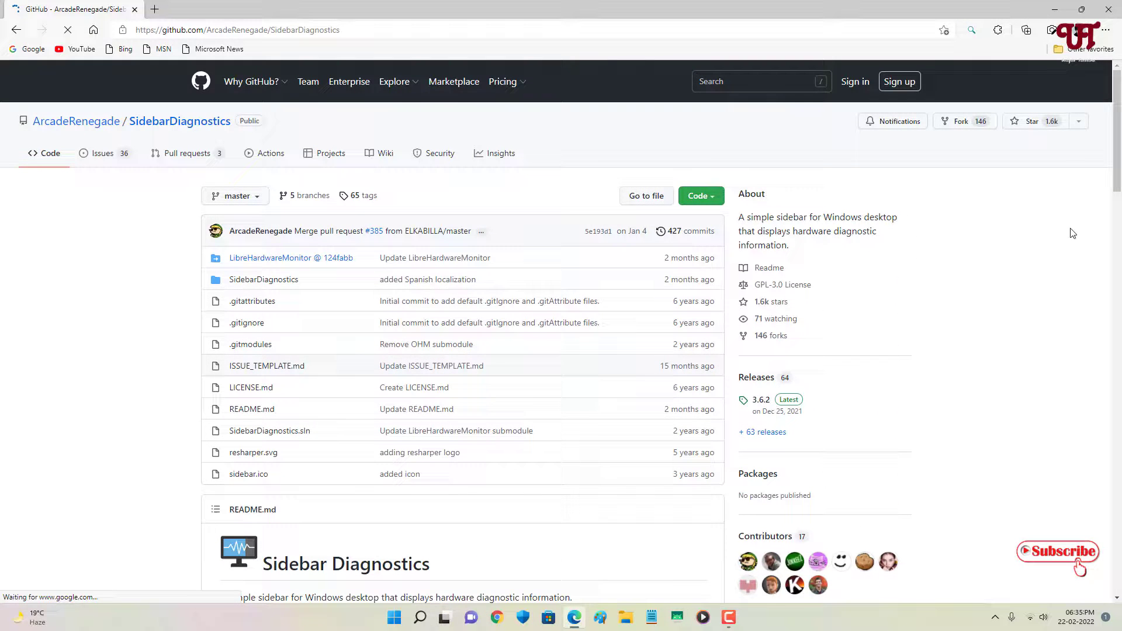
pyautogui.click(766, 384)
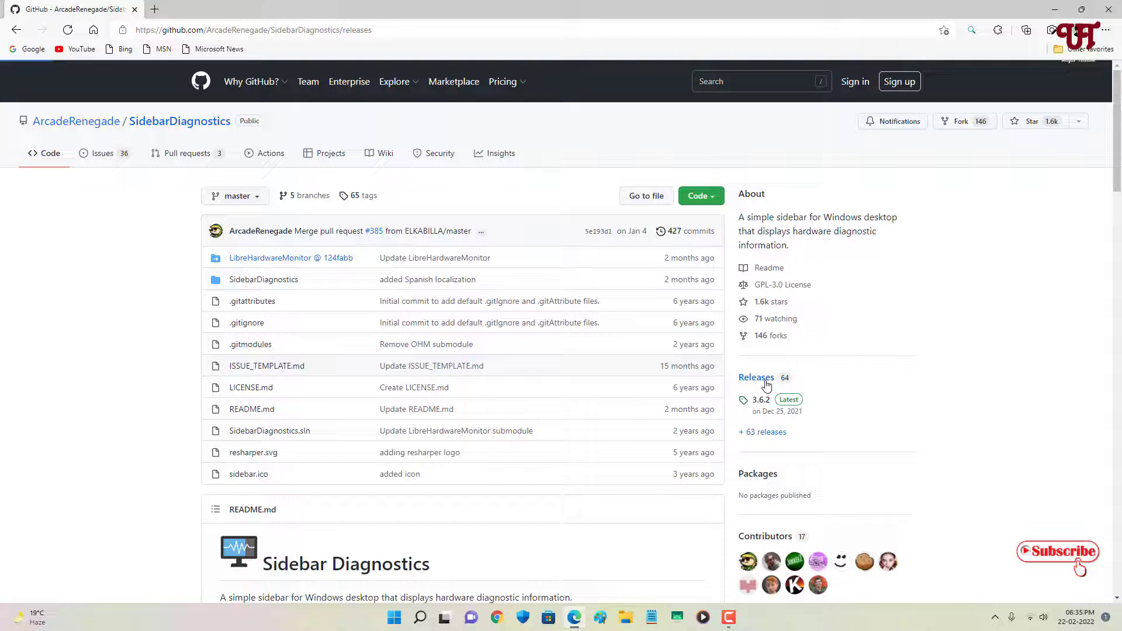
pyautogui.scroll(-7, 766, 386)
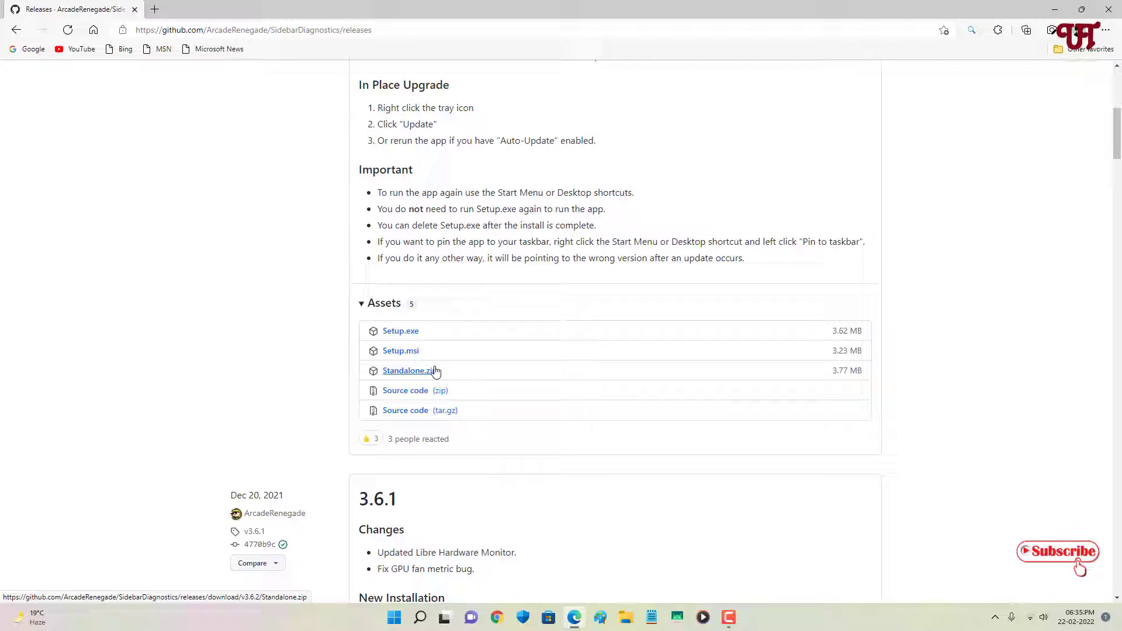
# Download the 3.6.2 Setup.exe installer and show it in the Downloads folder
pyautogui.click(407, 332)
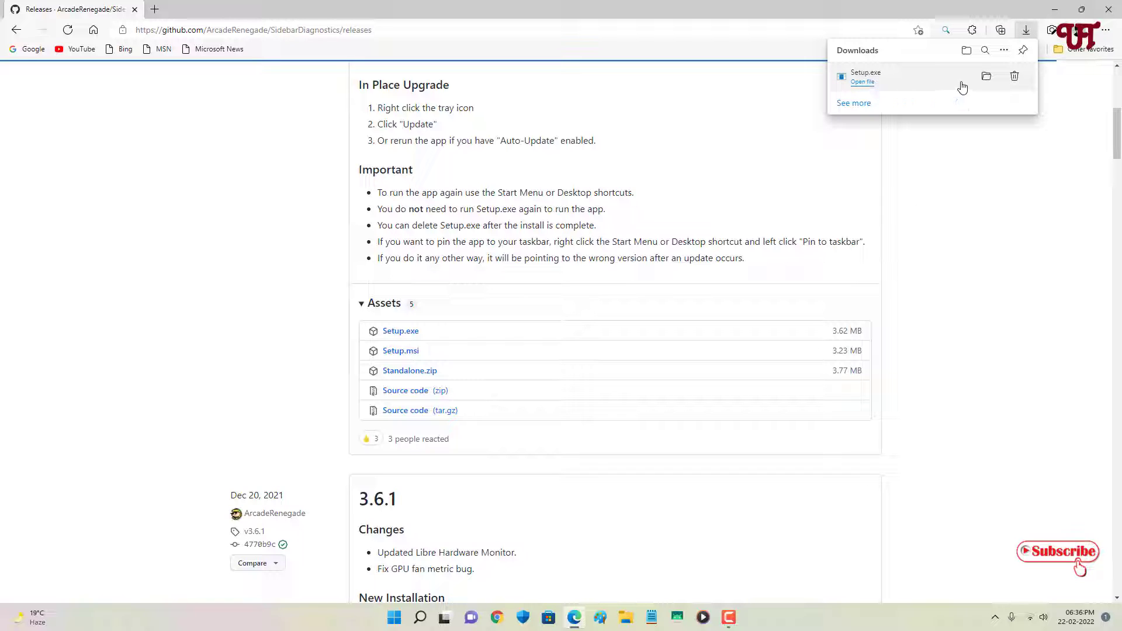
pyautogui.click(986, 76)
pyautogui.click(1116, 14)
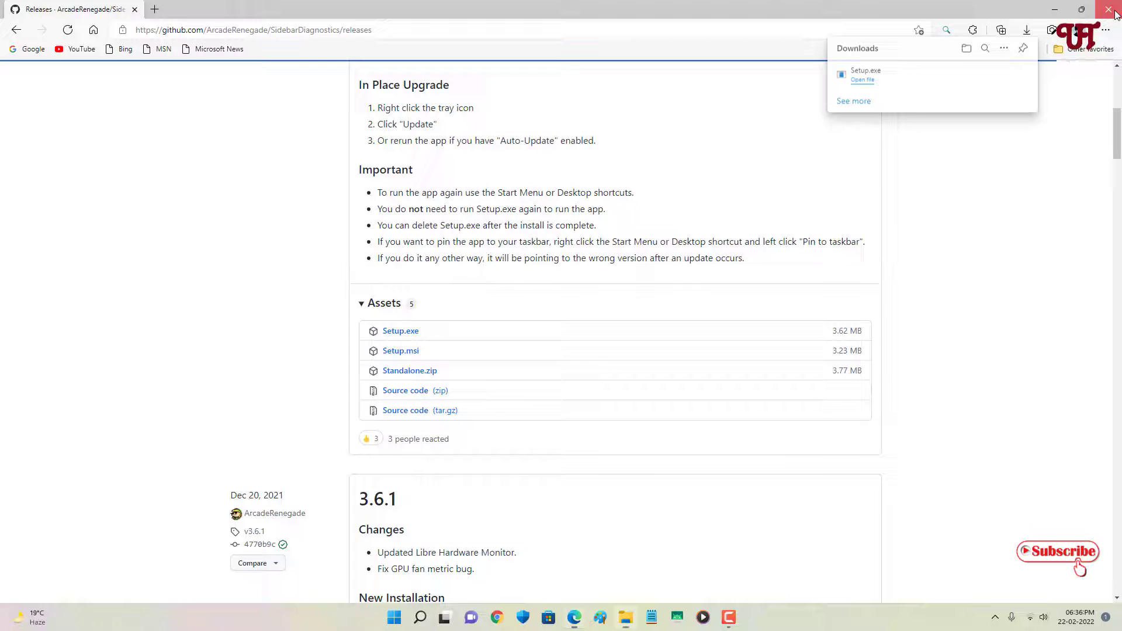
# Run Setup, answer Yes to right-edge docking in Initial Setup, and finish the Done! page
pyautogui.doubleClick(535, 248)
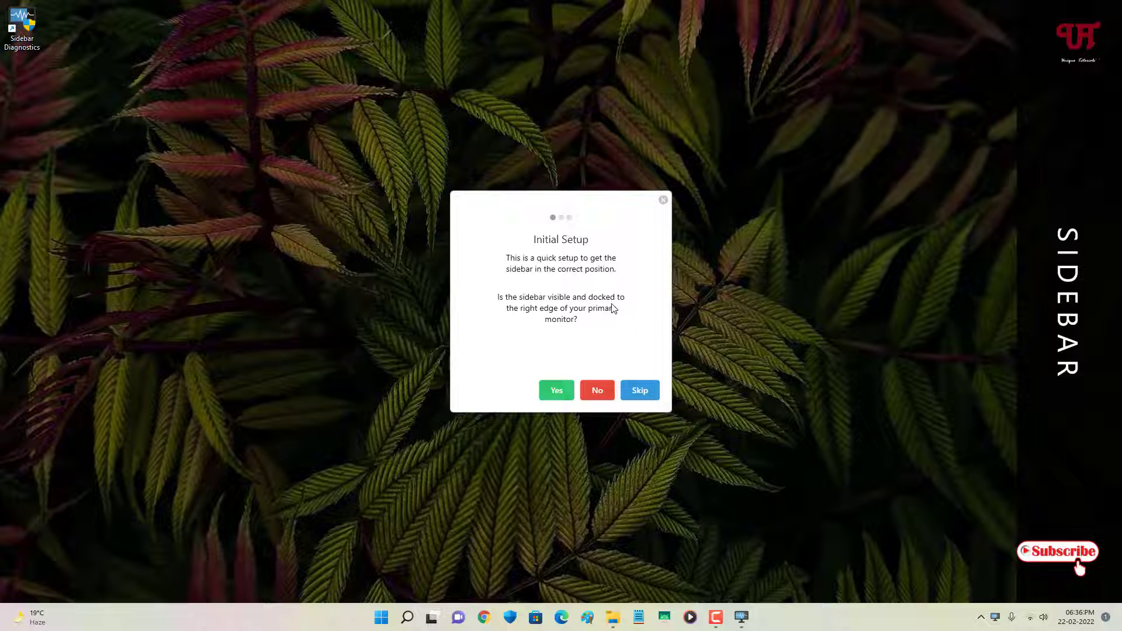
pyautogui.click(558, 396)
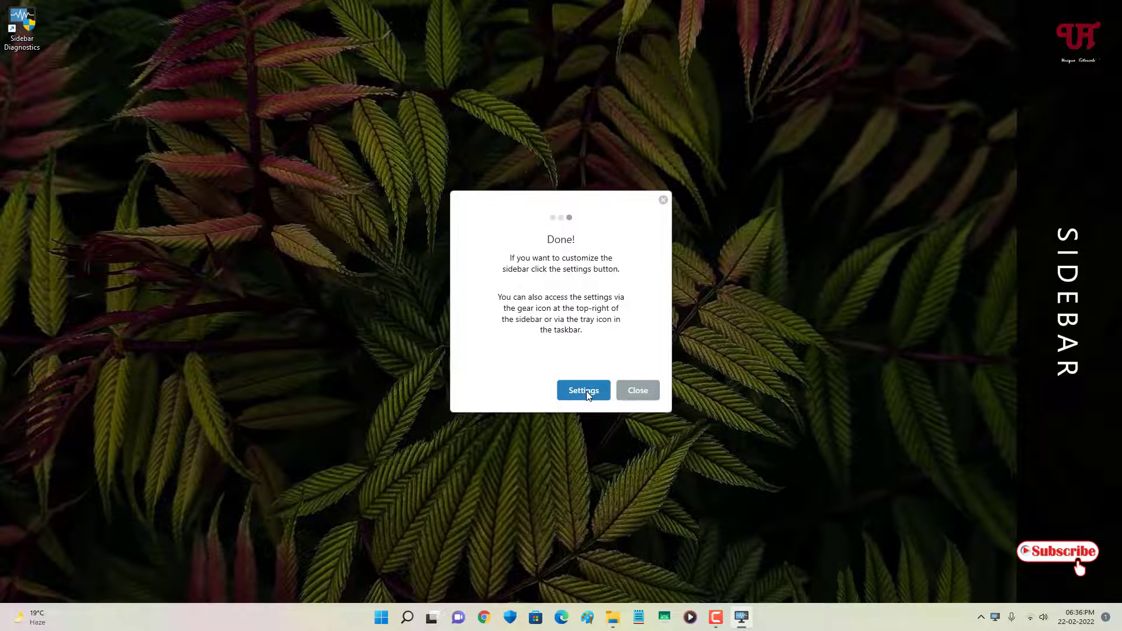
pyautogui.click(648, 392)
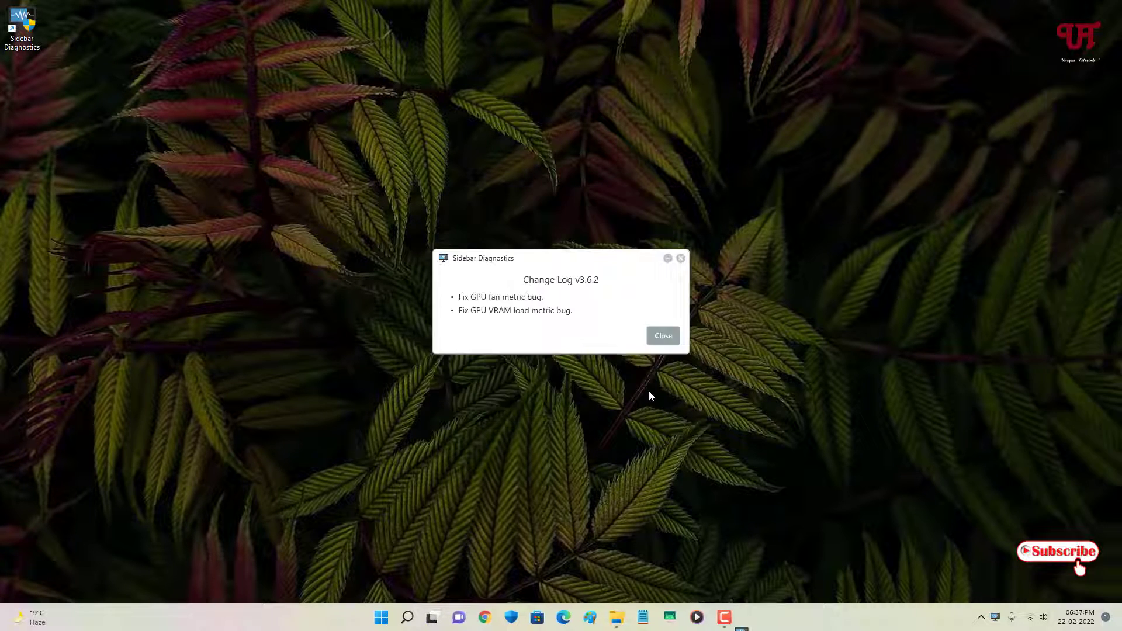
# Close the v3.6.2 change log, scroll through the sidebar readings, and show the hidden tray icons
pyautogui.click(671, 338)
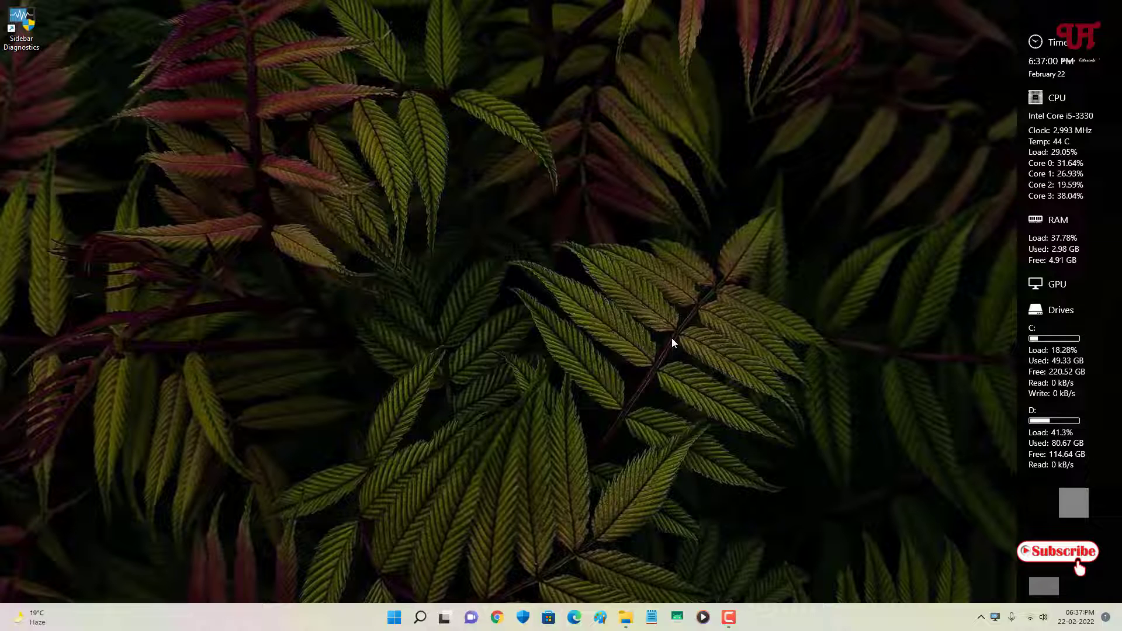
pyautogui.scroll(-1, 1085, 133)
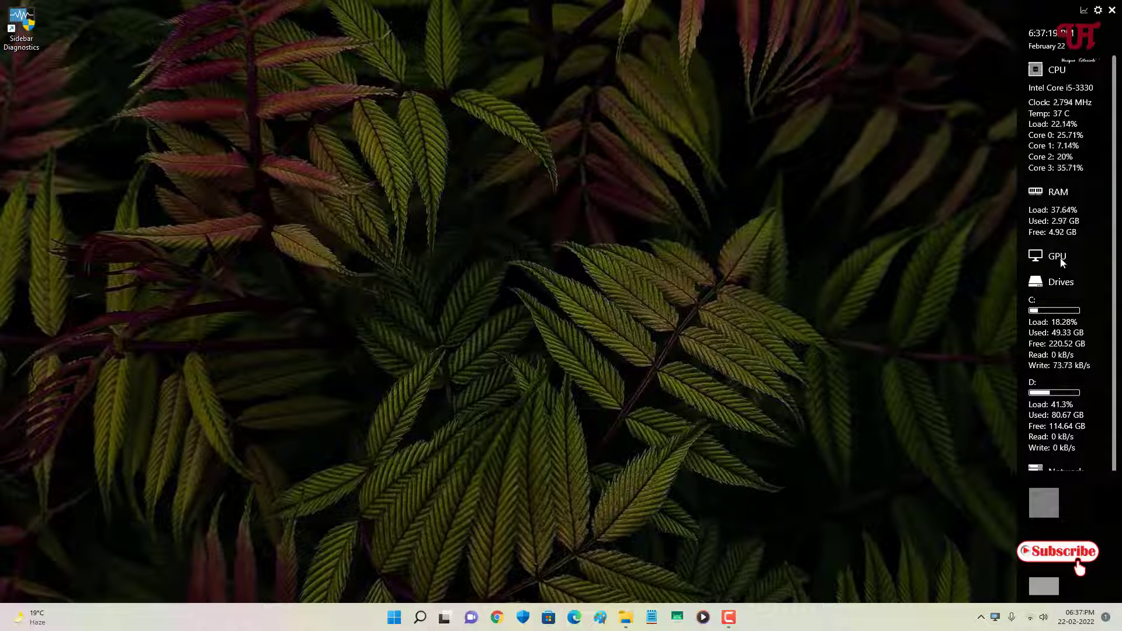
pyautogui.scroll(-1, 1061, 262)
pyautogui.scroll(2, 1077, 440)
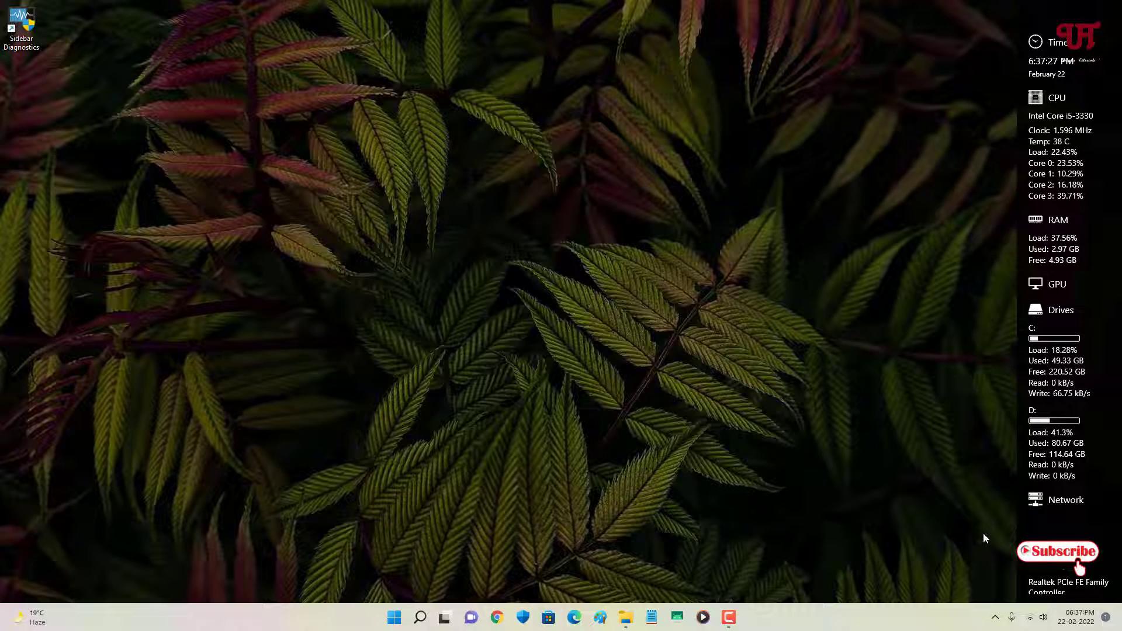
pyautogui.click(999, 622)
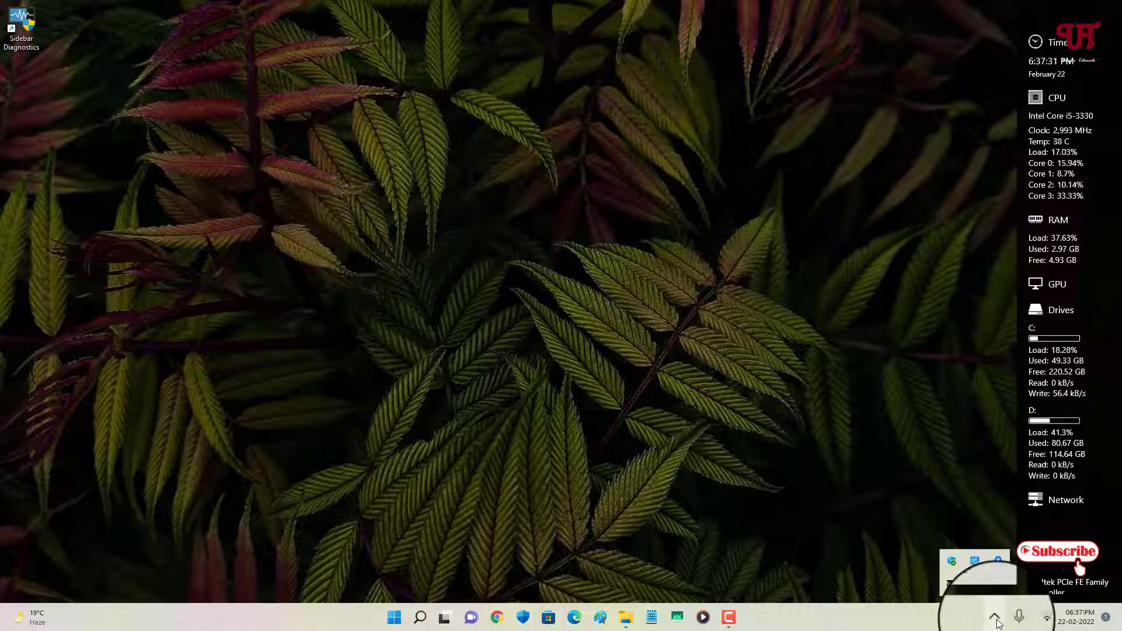
# Open Settings from the Sidebar tray icon and keep docking on the Right of screen #1
pyautogui.rightClick(975, 584)
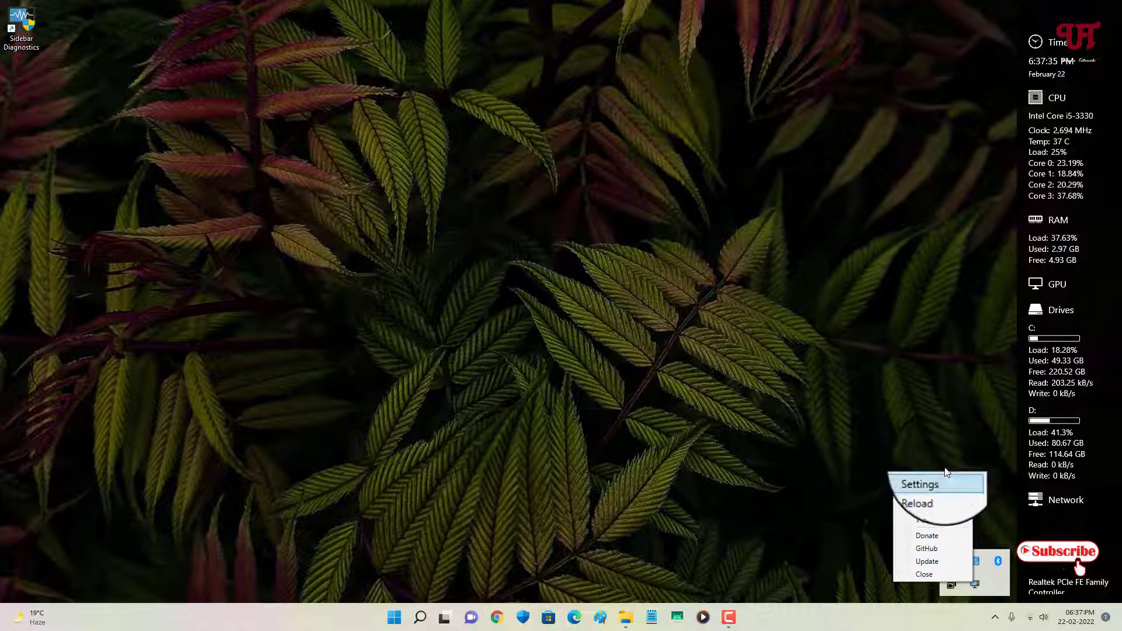
pyautogui.click(933, 479)
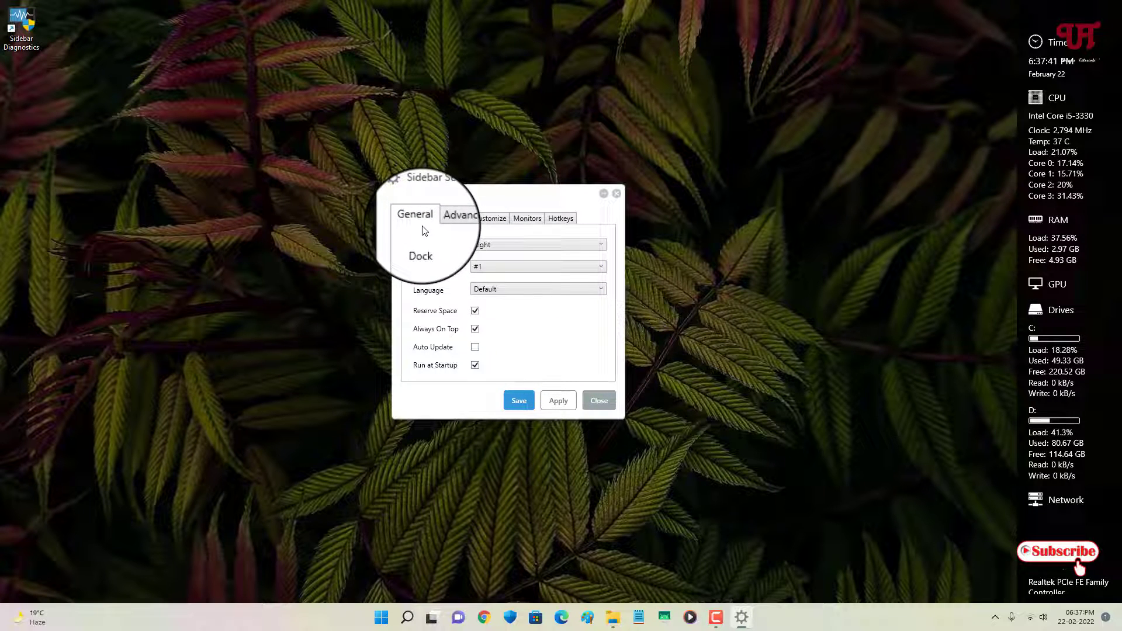
pyautogui.click(518, 247)
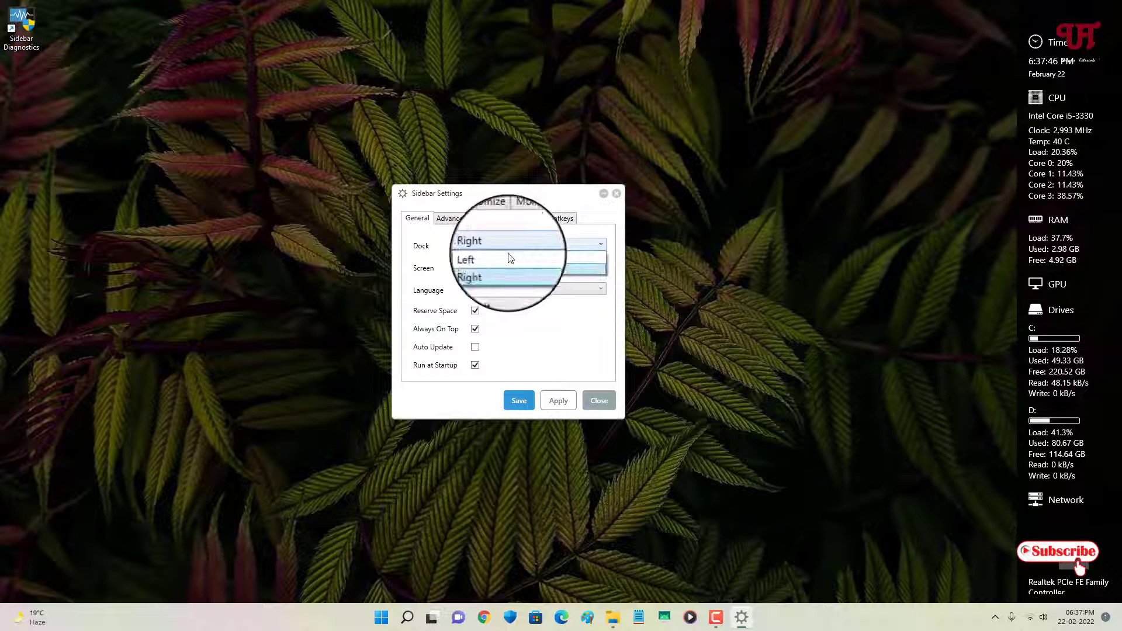
pyautogui.click(462, 267)
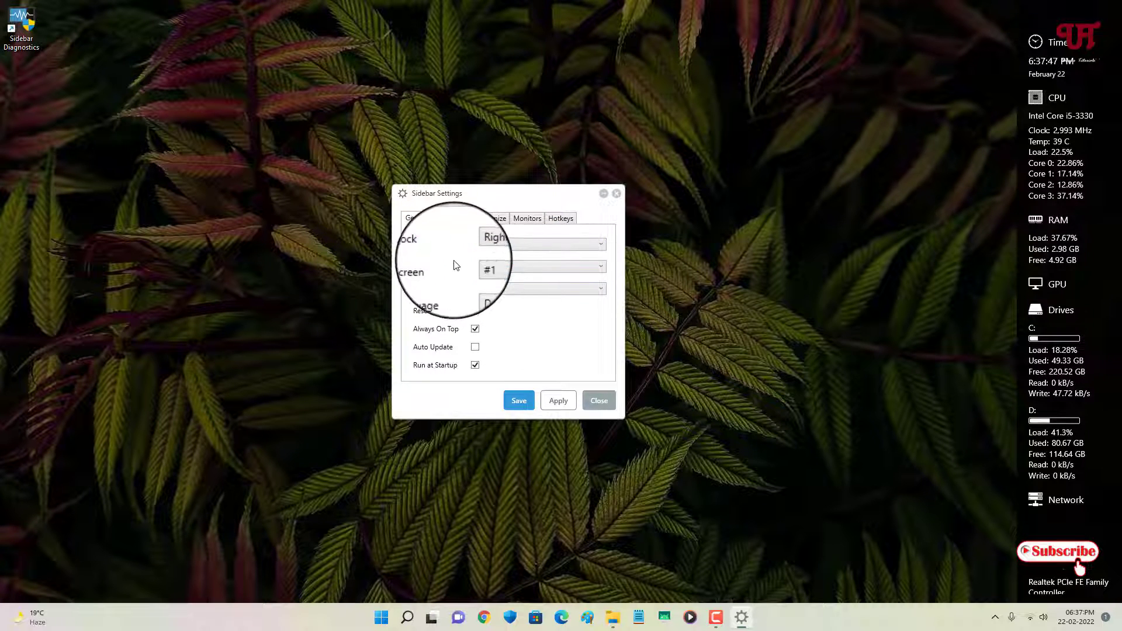
pyautogui.click(492, 267)
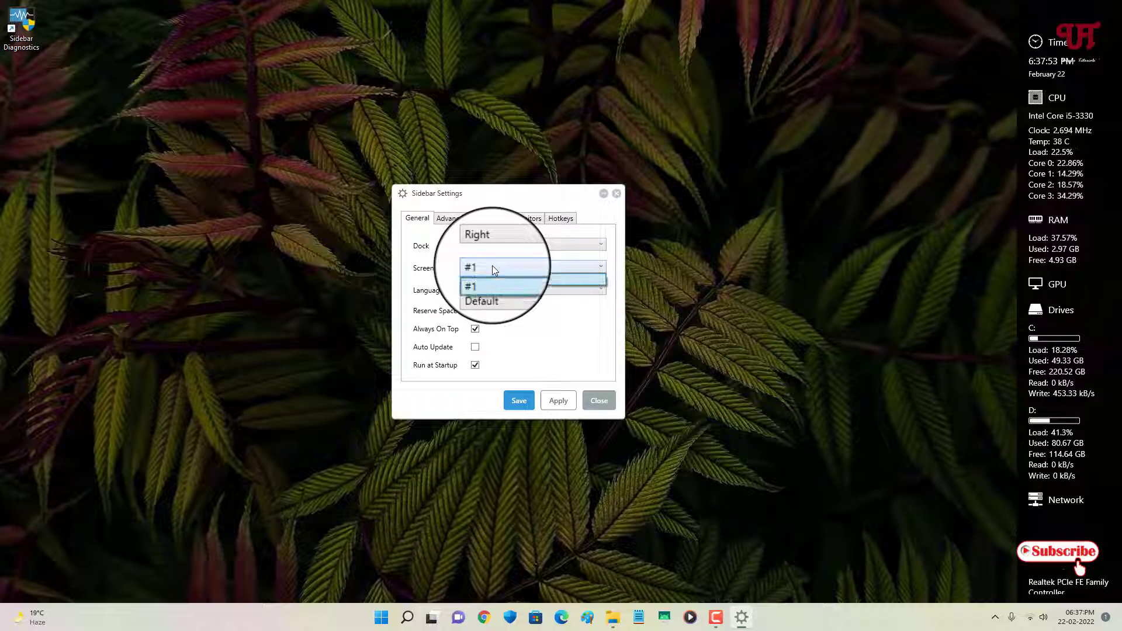
pyautogui.click(525, 286)
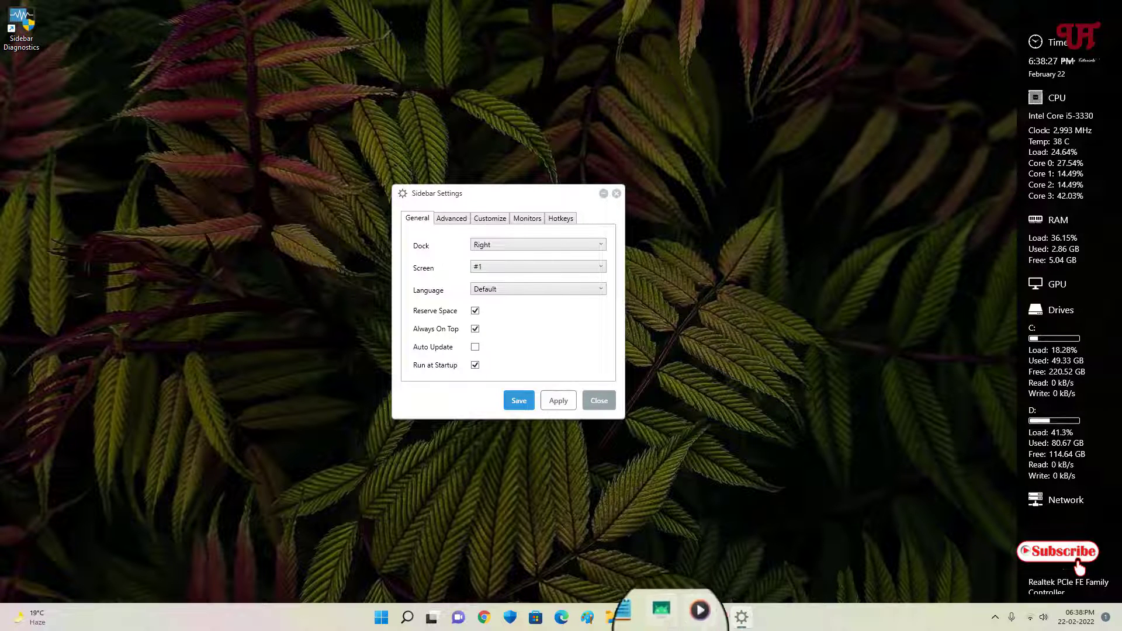
pyautogui.click(642, 626)
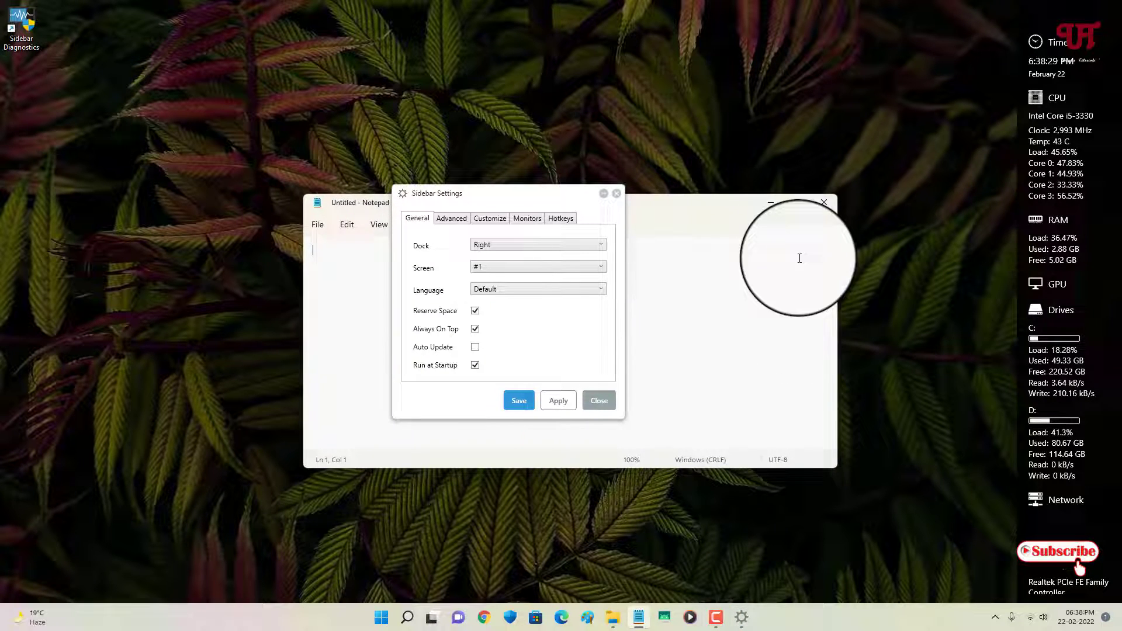
pyautogui.click(796, 203)
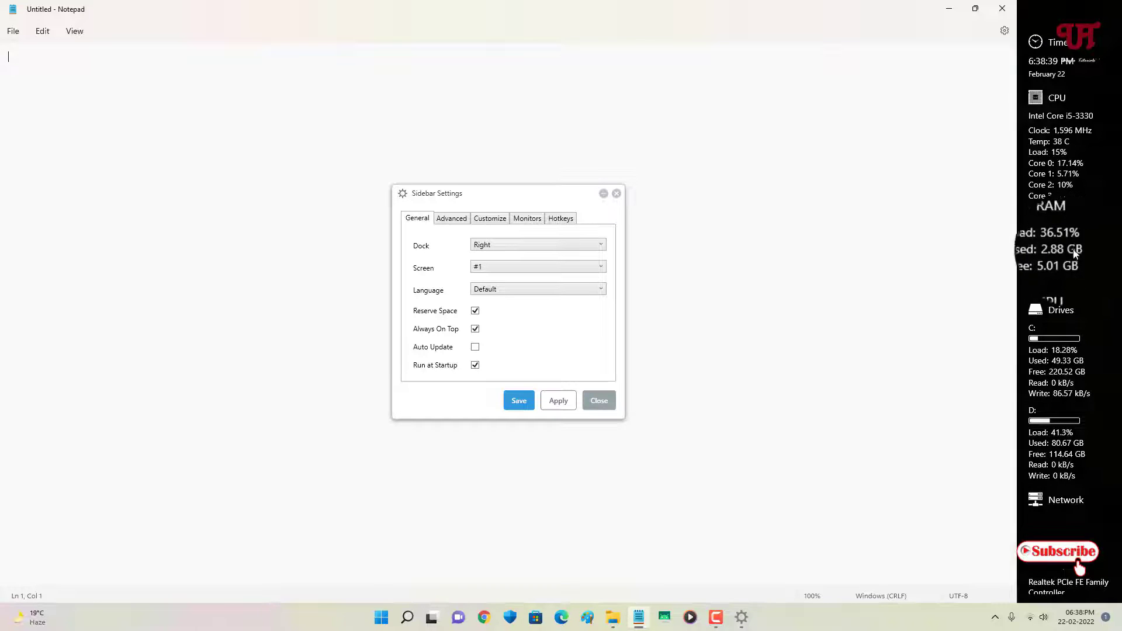
pyautogui.click(974, 12)
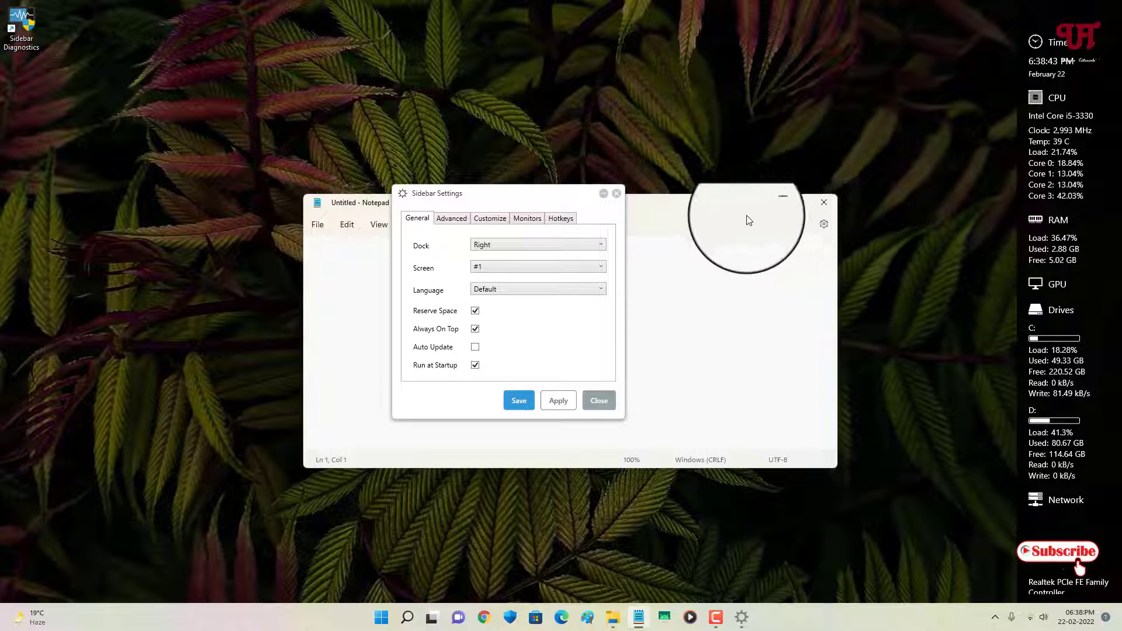
pyautogui.click(802, 197)
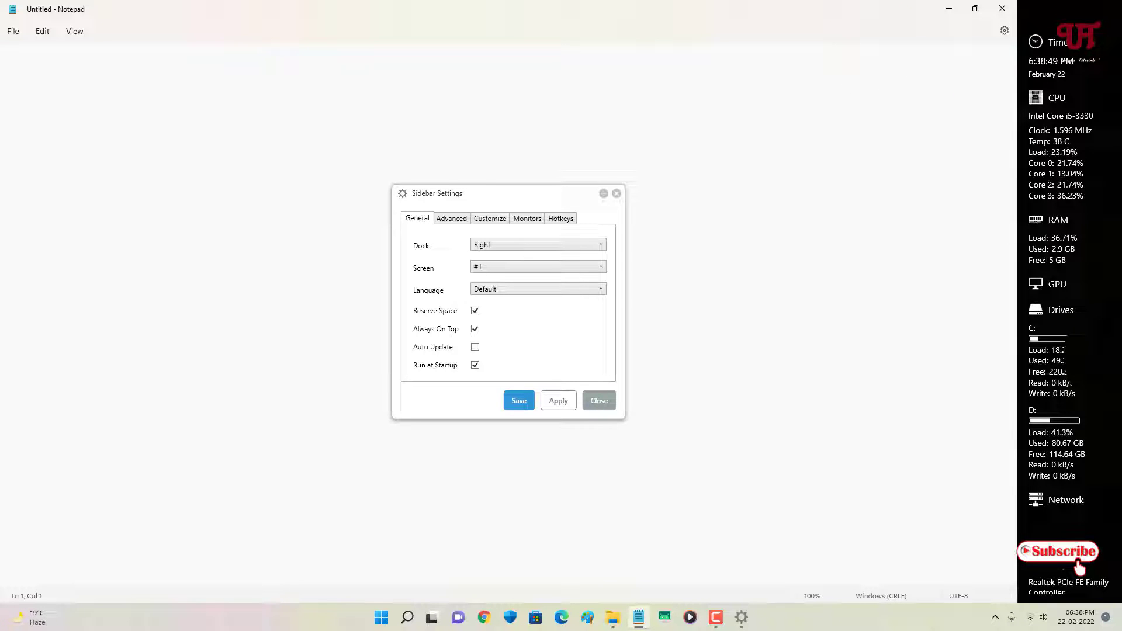
pyautogui.click(975, 9)
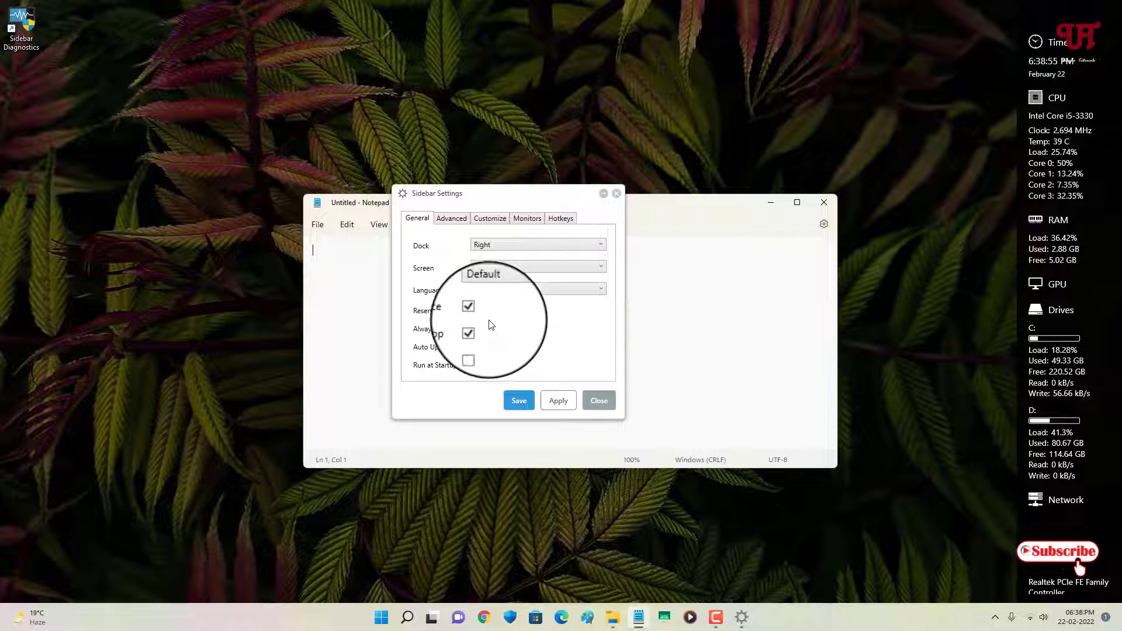
# Untick Reserve Space and apply, then maximize and restore Notepad three times to check overlap
pyautogui.click(475, 311)
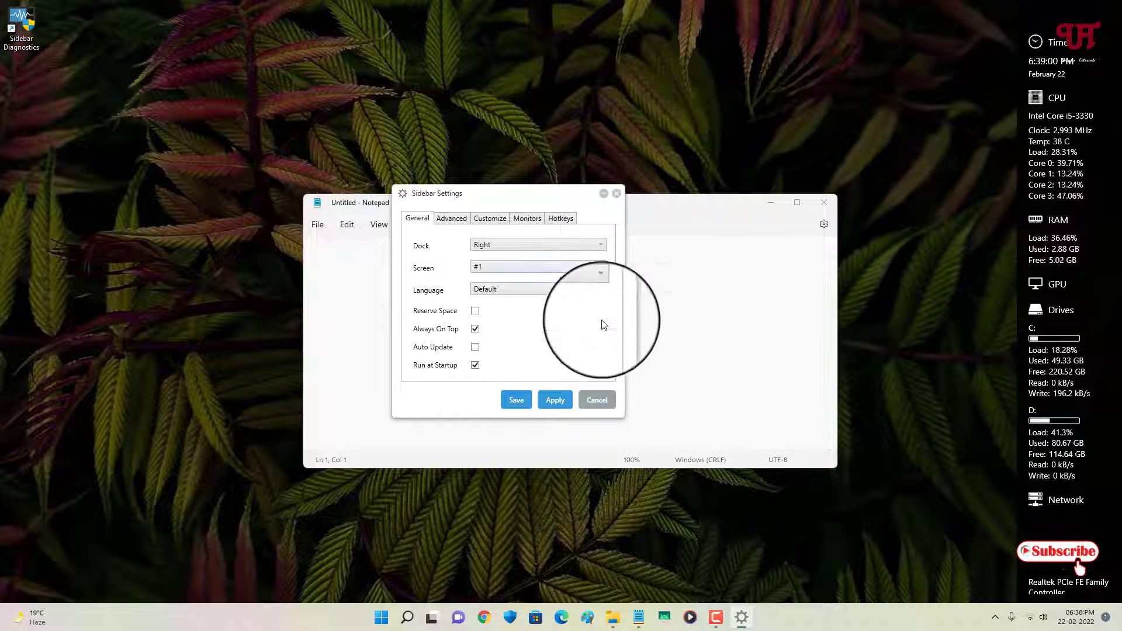
pyautogui.click(552, 406)
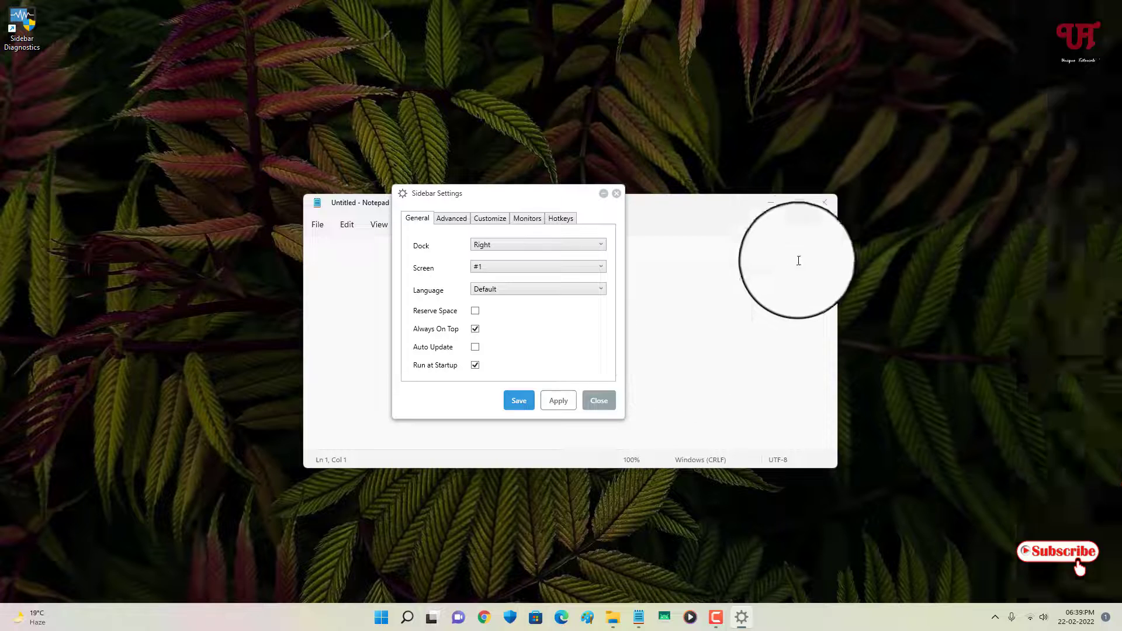
pyautogui.click(796, 203)
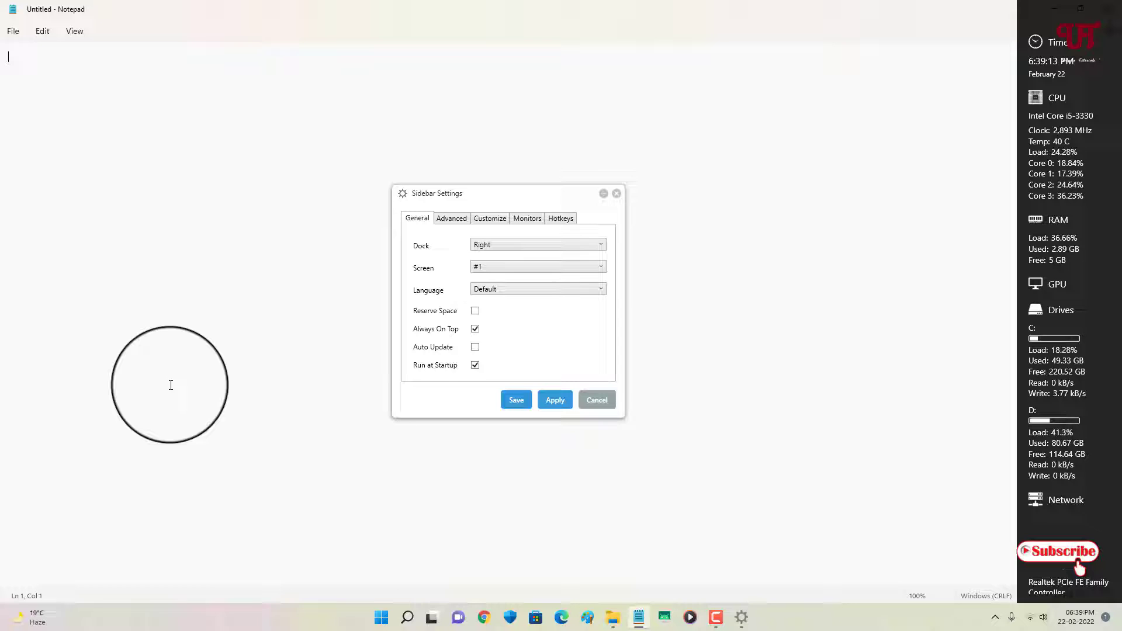
pyautogui.doubleClick(664, 6)
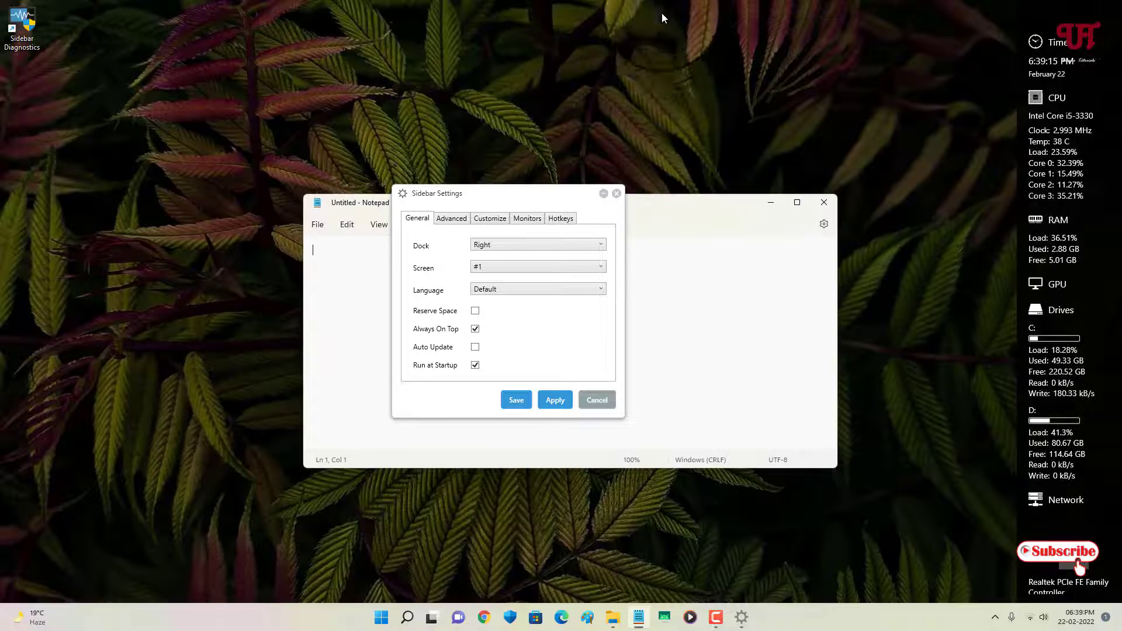
pyautogui.click(792, 198)
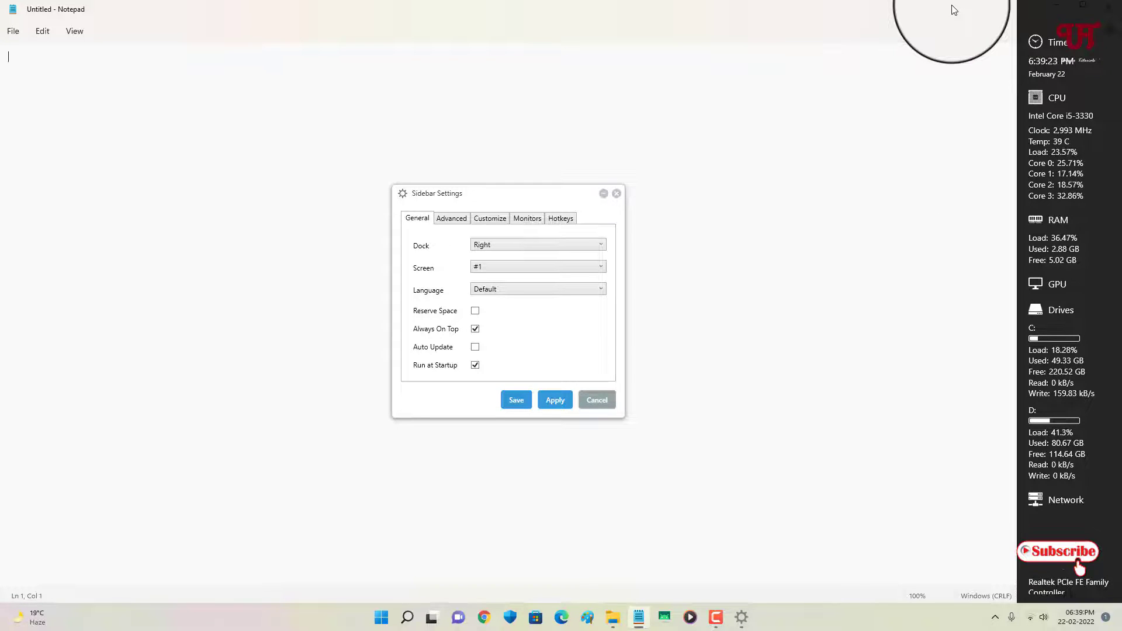
pyautogui.doubleClick(953, 10)
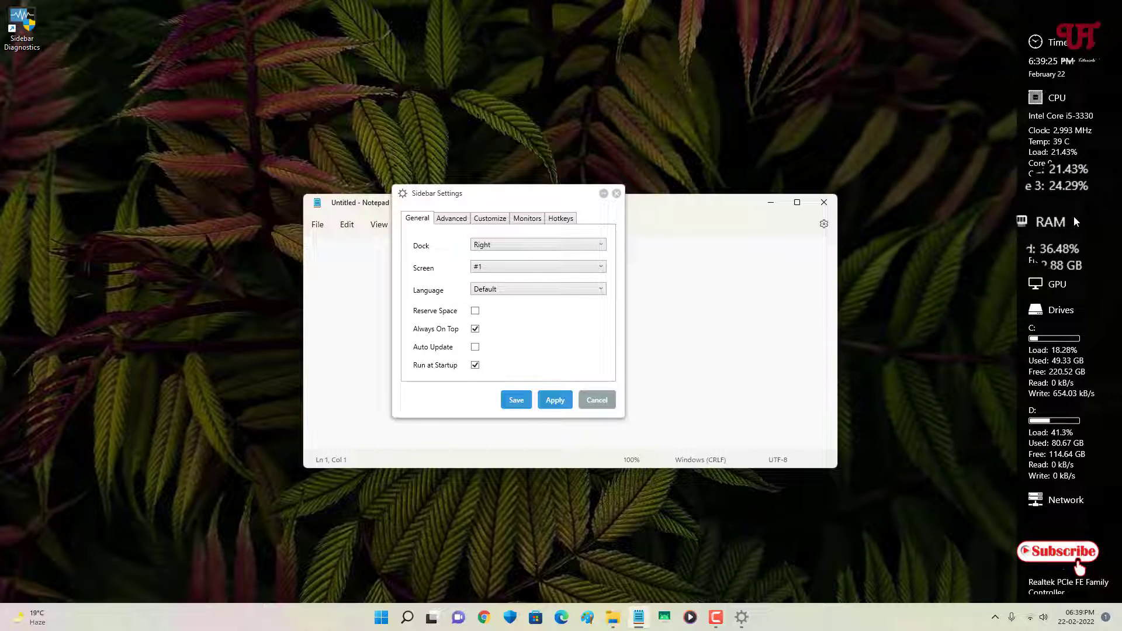
pyautogui.click(796, 202)
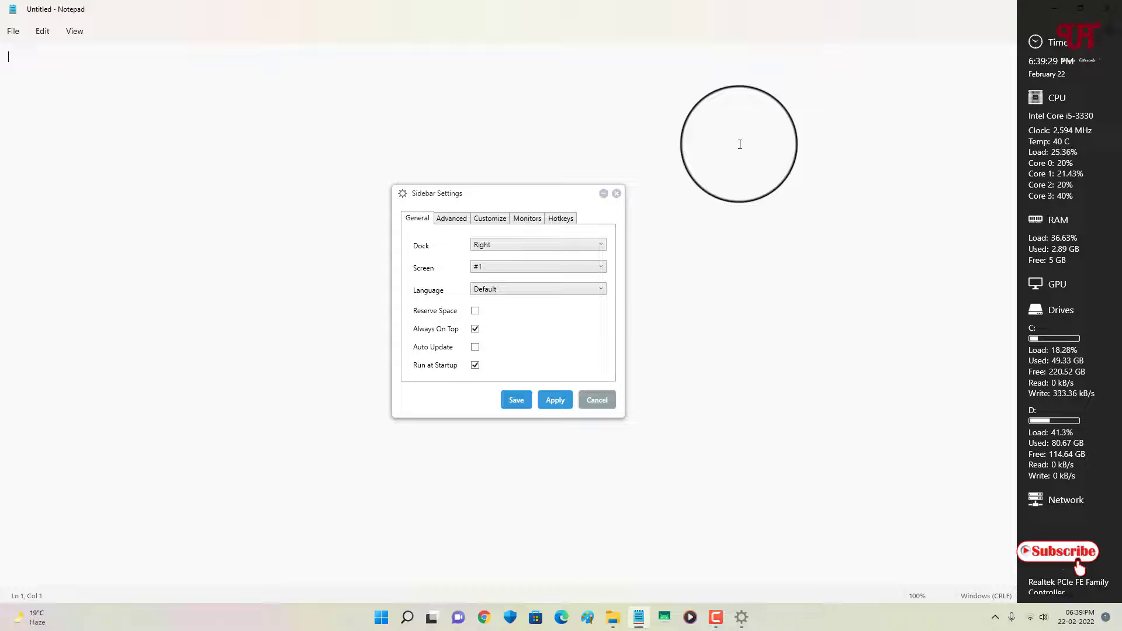
pyautogui.doubleClick(843, 9)
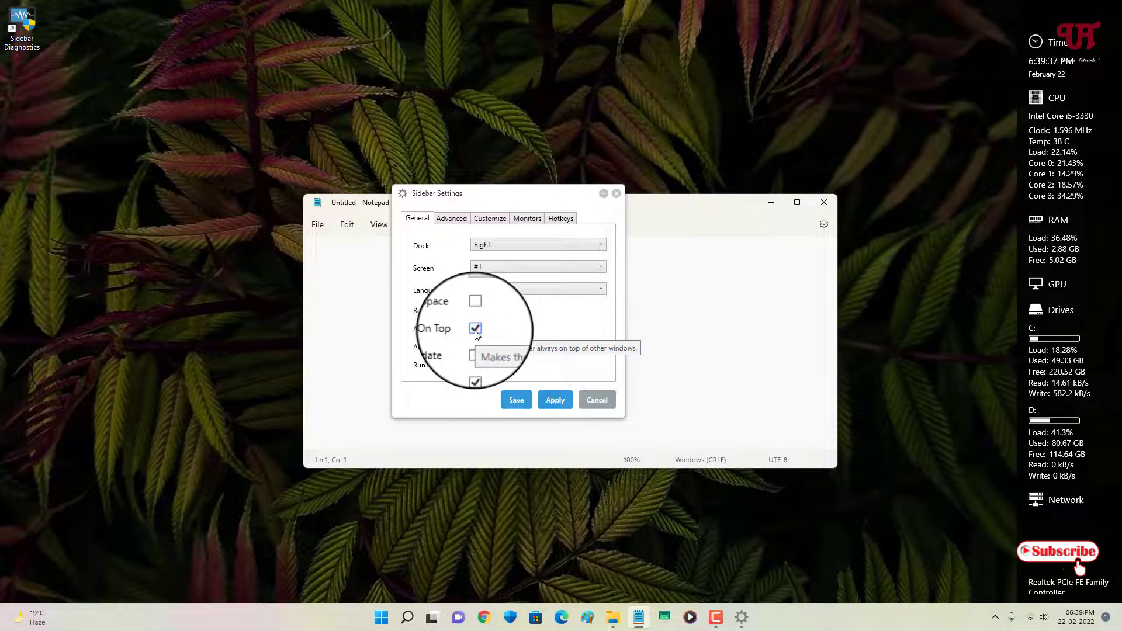
# Untick Always On Top and apply, confirming a maximized Notepad now covers the sidebar
pyautogui.click(476, 331)
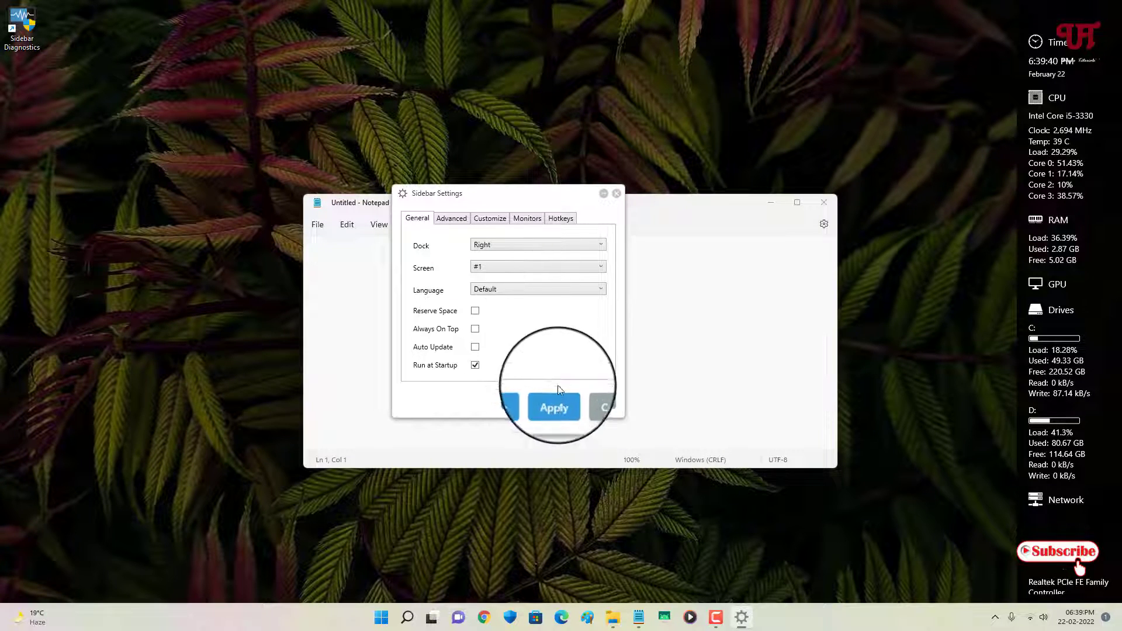
pyautogui.click(560, 401)
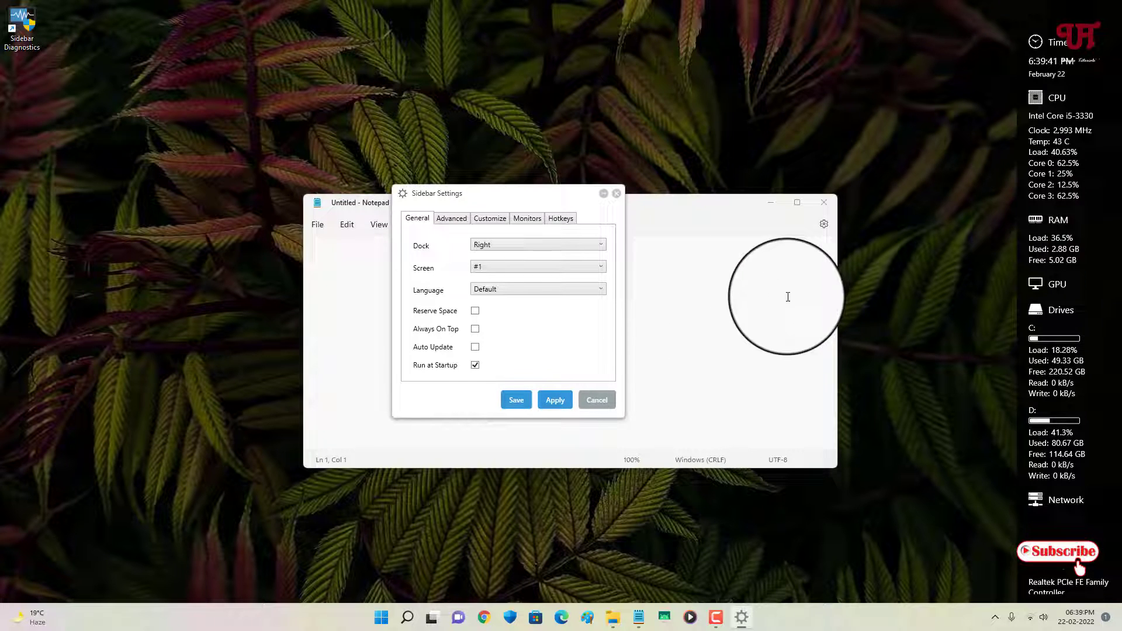
pyautogui.click(795, 203)
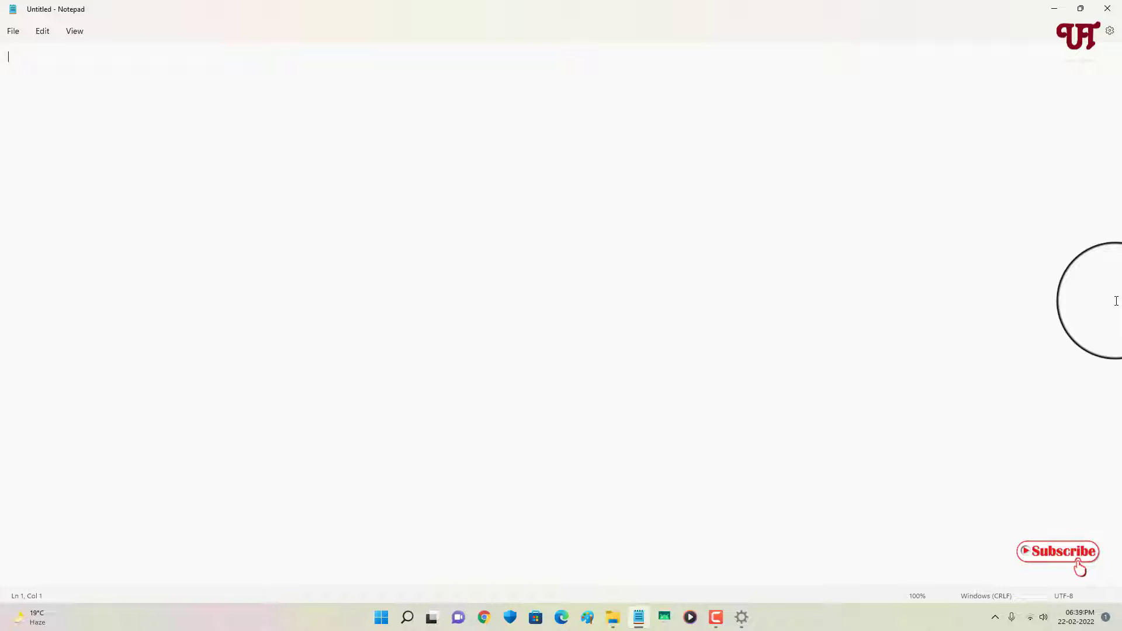
pyautogui.click(1082, 9)
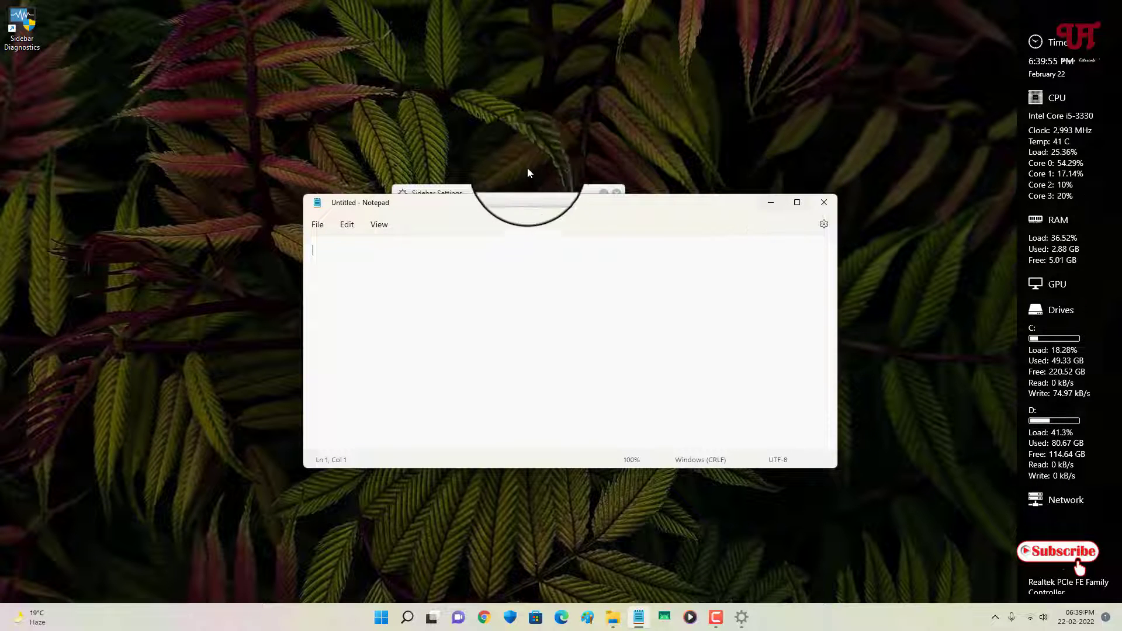
pyautogui.click(513, 194)
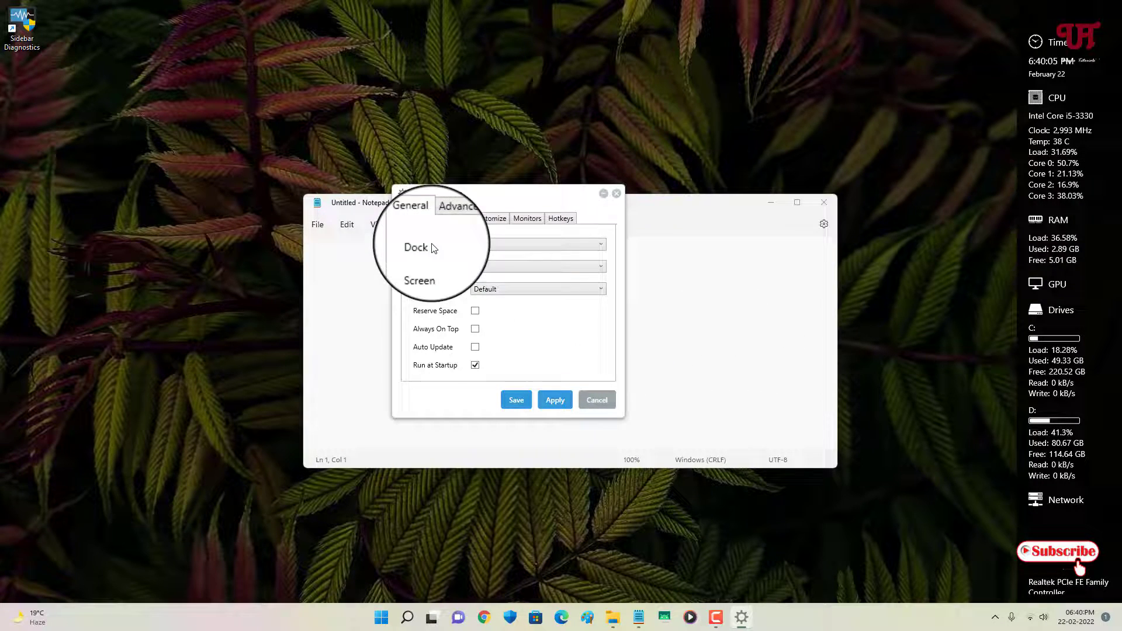
# Close Notepad, switch Sidebar Settings to the Advanced tab, and dismiss the tray flyout
pyautogui.click(830, 206)
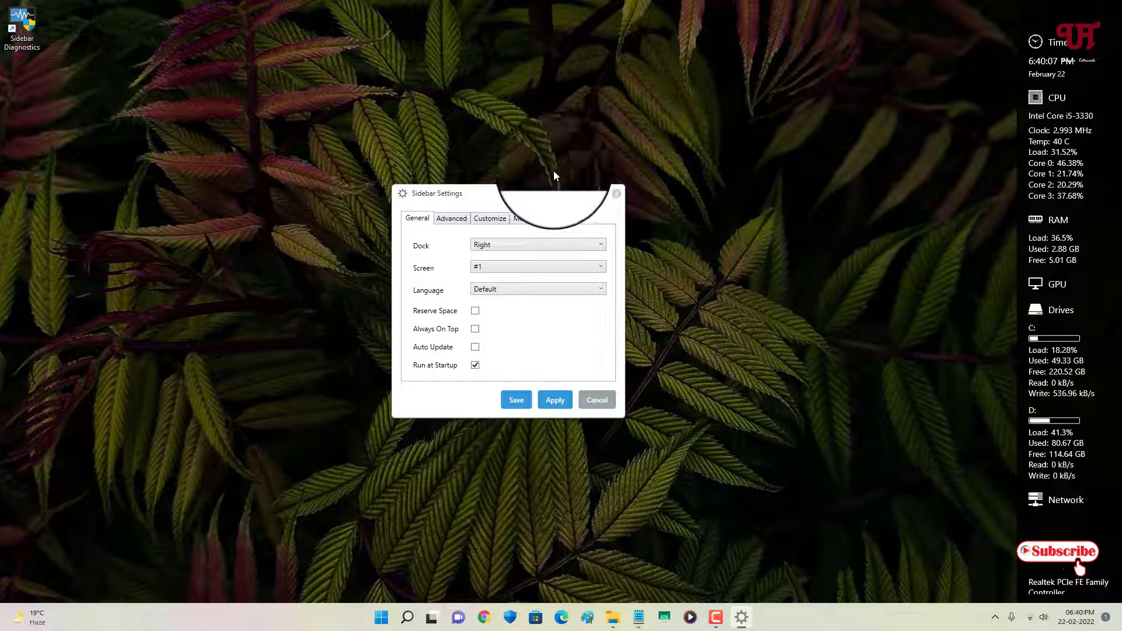
pyautogui.click(449, 220)
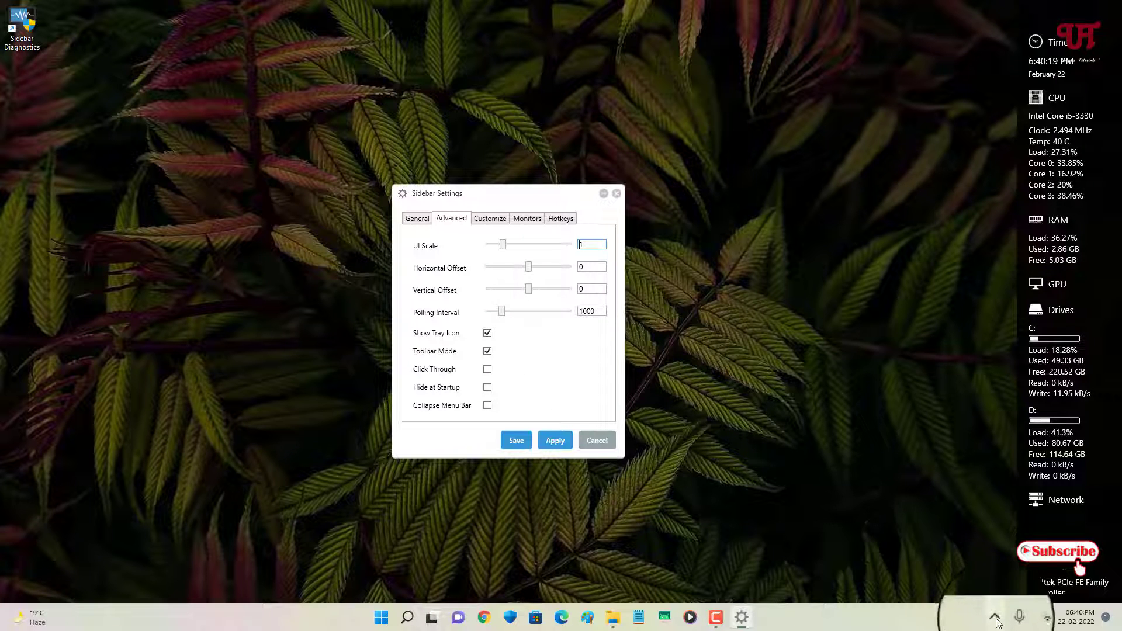
pyautogui.click(995, 584)
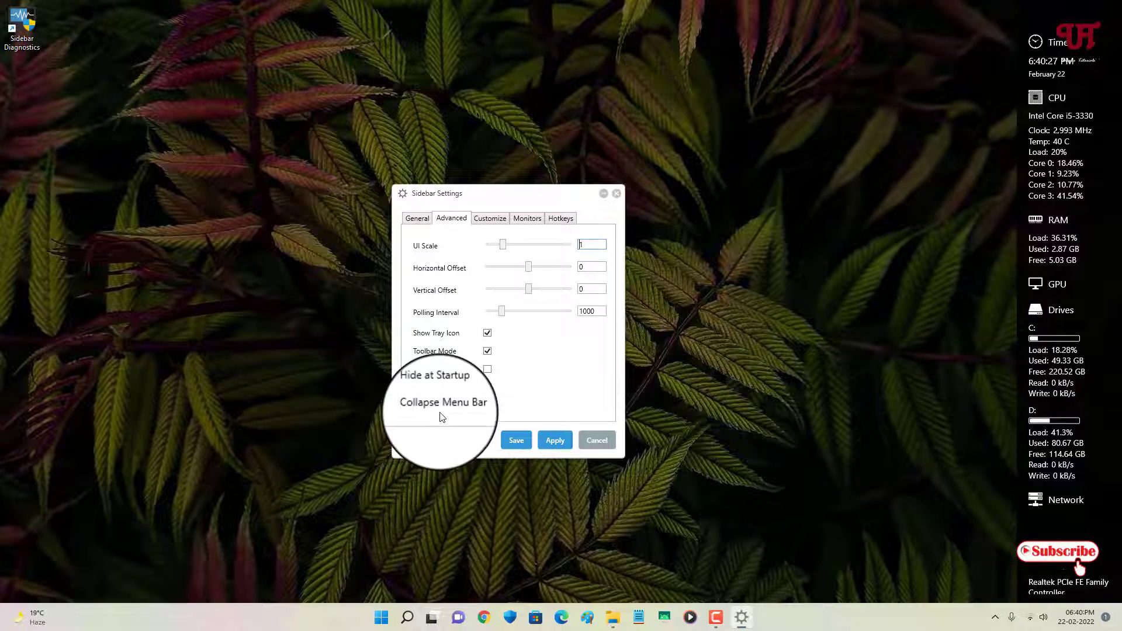
# On the Customize tab, set Background Color to green #52F008 and apply it
pyautogui.click(494, 218)
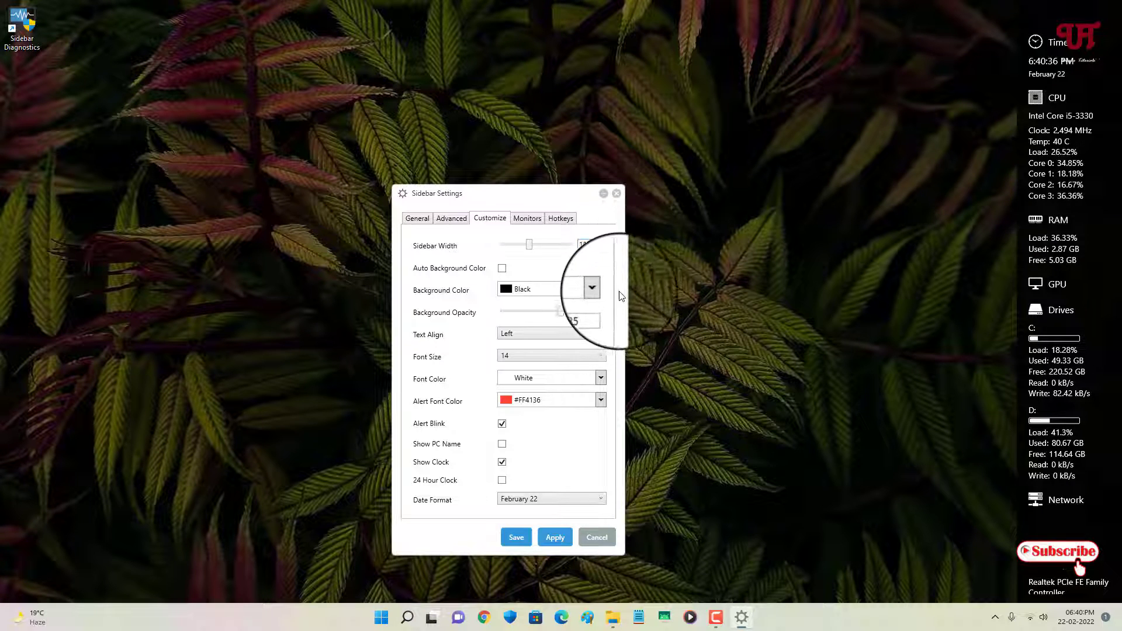
pyautogui.click(600, 289)
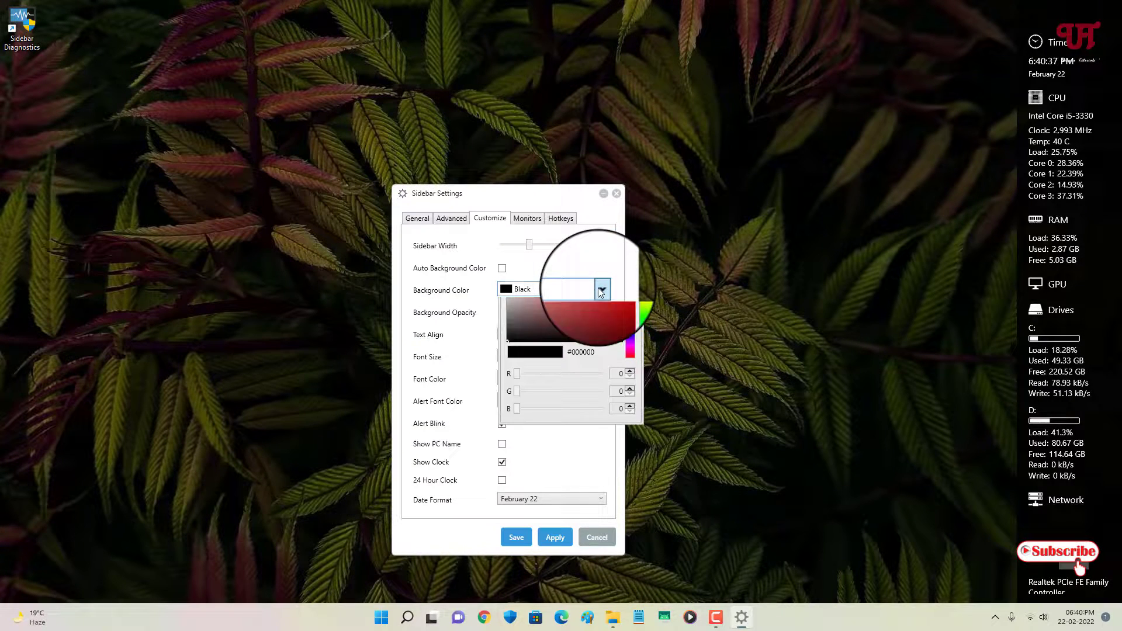
pyautogui.click(630, 336)
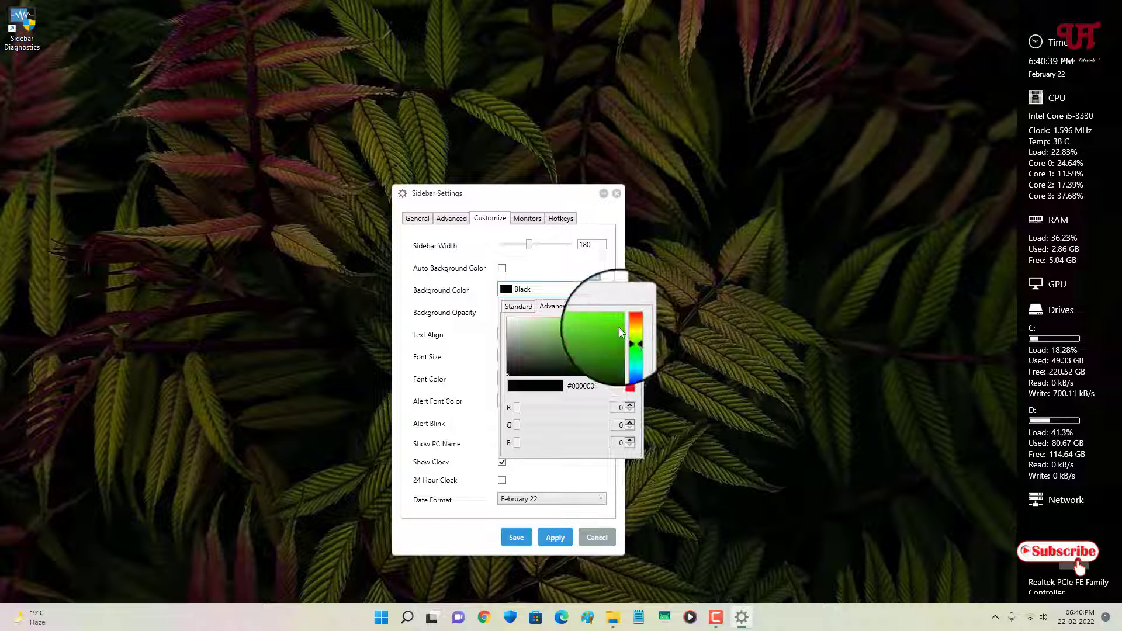
pyautogui.click(619, 321)
pyautogui.click(578, 482)
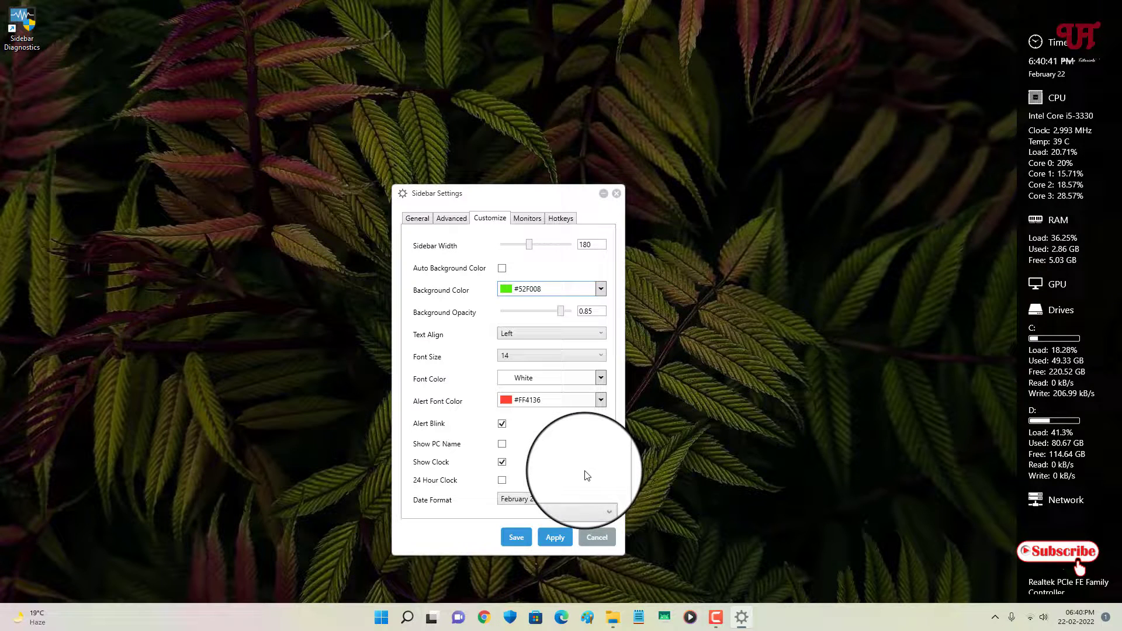
pyautogui.click(559, 535)
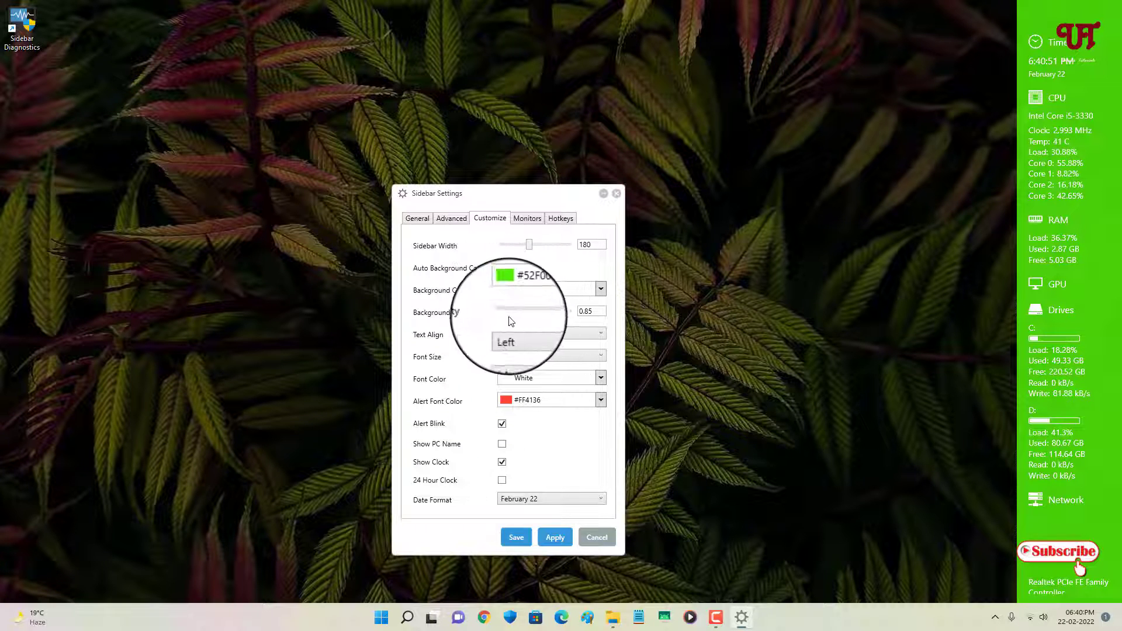
# Drop Background Opacity to 0.01 and apply, then raise it to about 0.67
pyautogui.moveTo(559, 312); pyautogui.dragTo(501, 313)
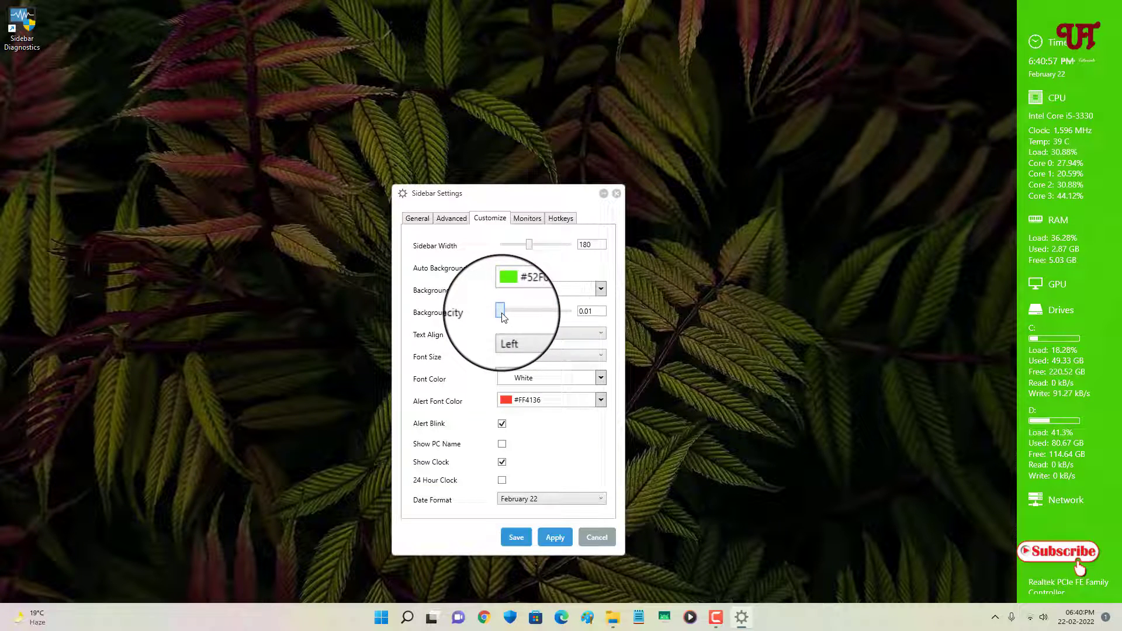
pyautogui.click(556, 541)
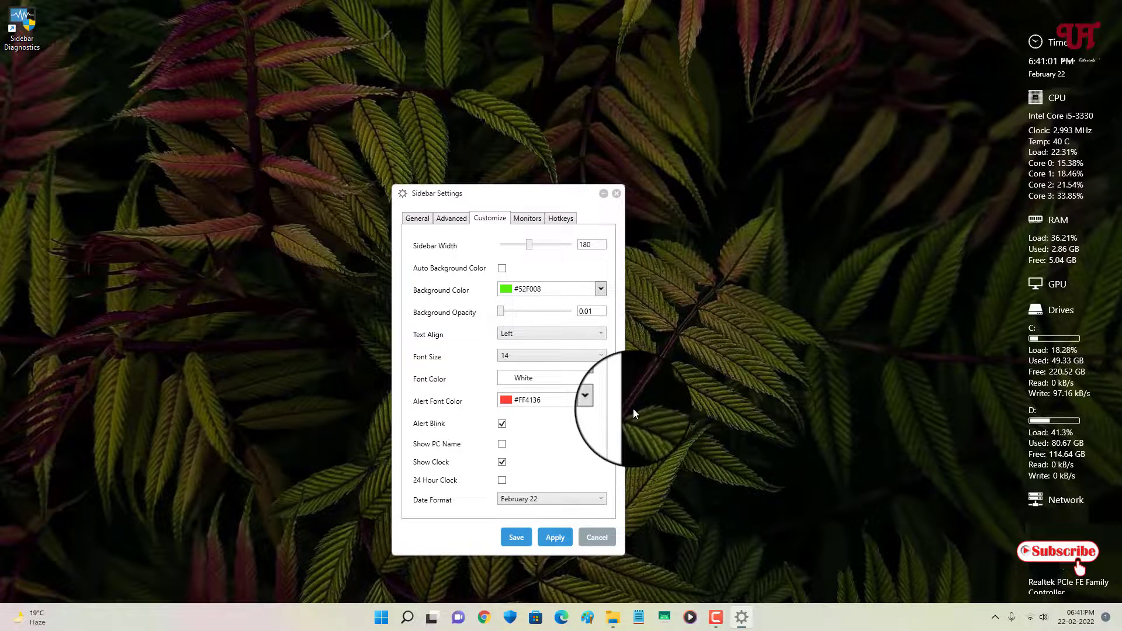
pyautogui.moveTo(500, 314); pyautogui.dragTo(545, 317)
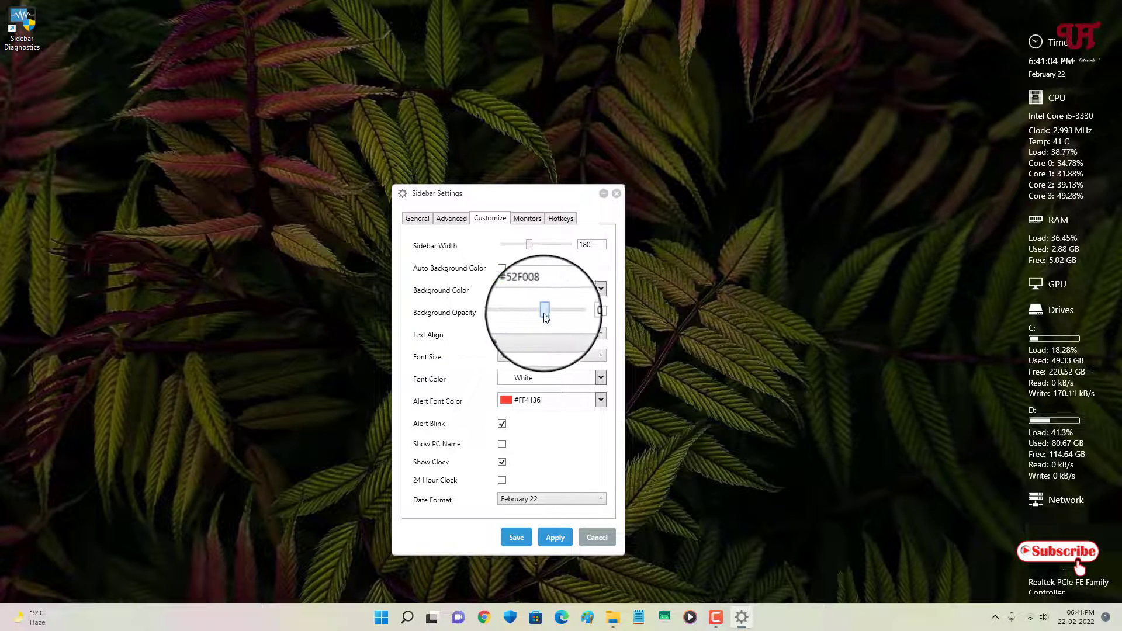
# Apply the 0.67 opacity, then set Text Align to Right and apply it
pyautogui.click(555, 539)
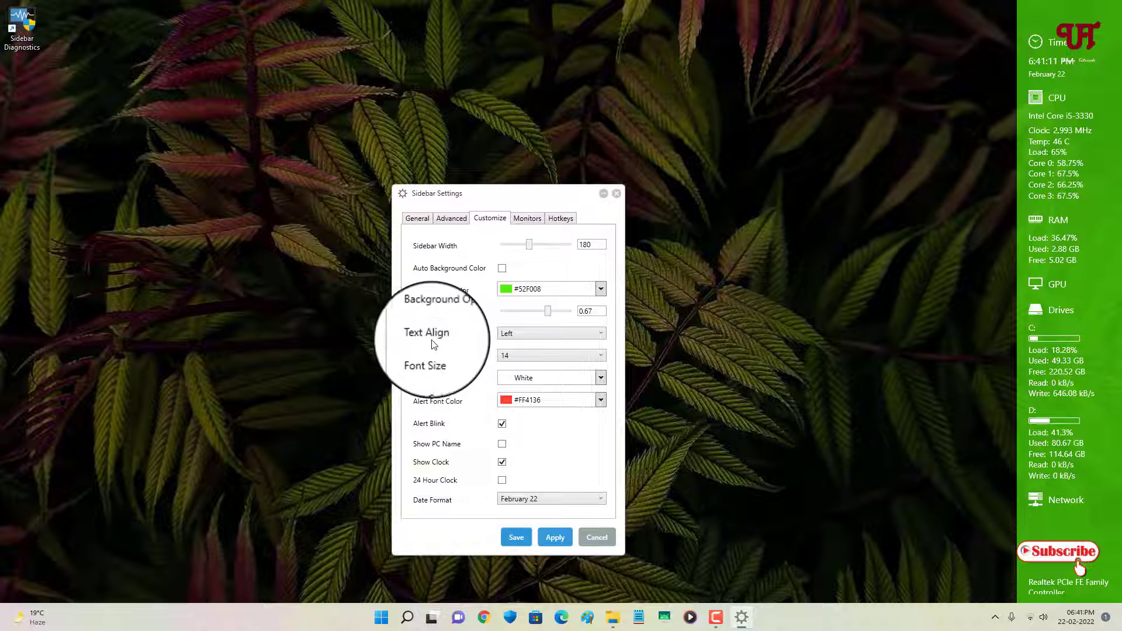
pyautogui.click(538, 339)
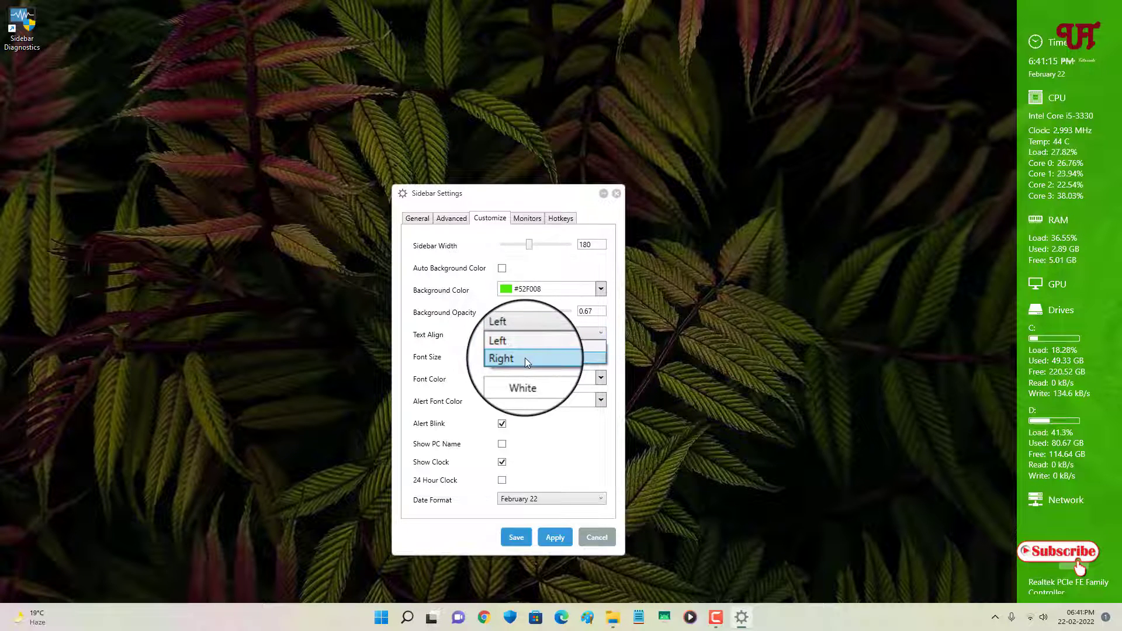
pyautogui.click(524, 357)
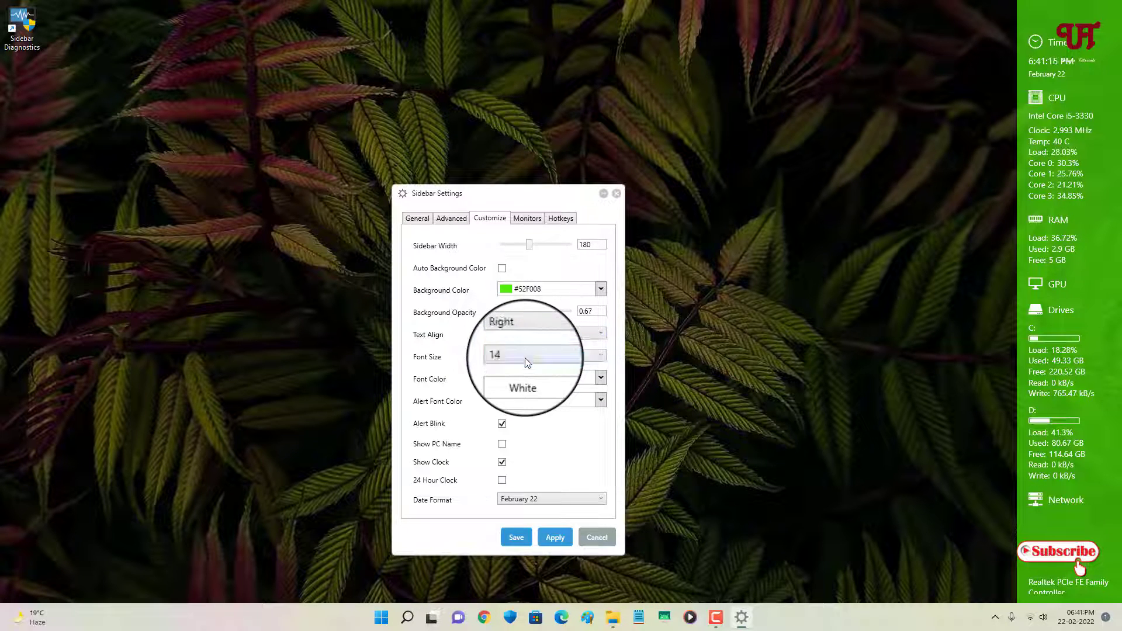
pyautogui.click(555, 537)
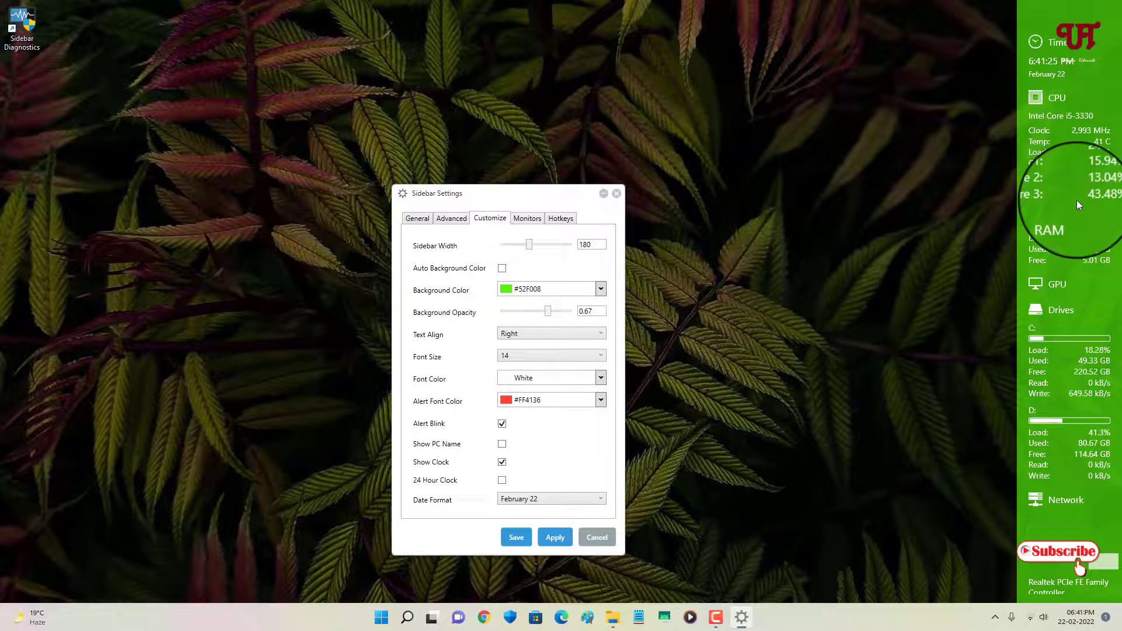
# Set Text Align back to Left and apply it
pyautogui.click(567, 331)
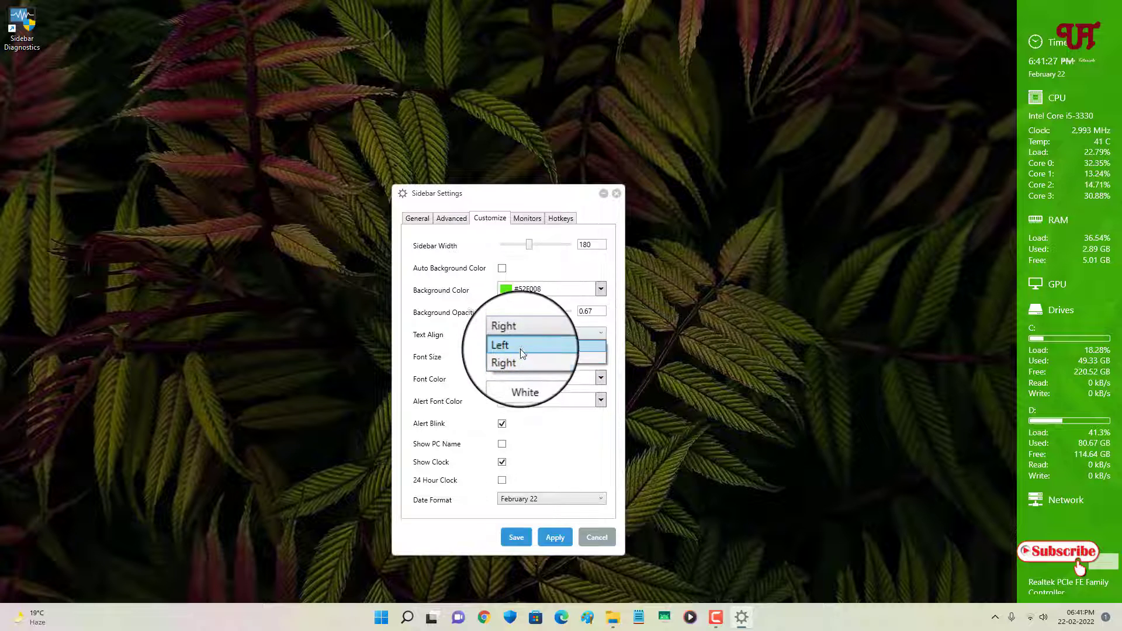
pyautogui.click(543, 345)
pyautogui.click(555, 537)
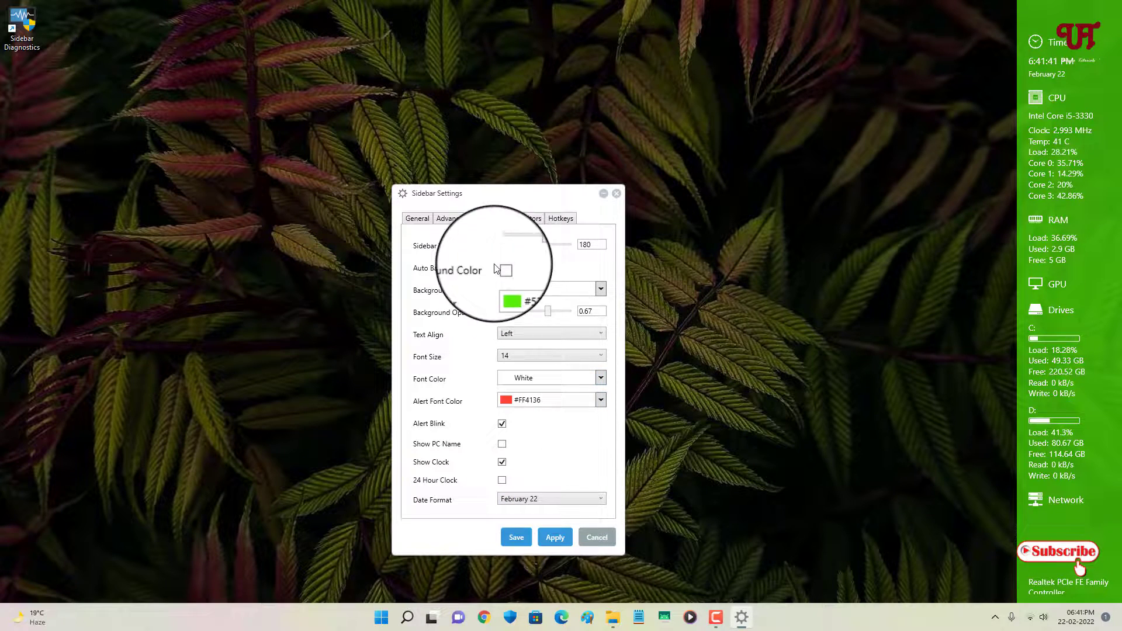
# Review the Monitors list and the all-unbound Hotkeys page, then return to General settings
pyautogui.click(526, 221)
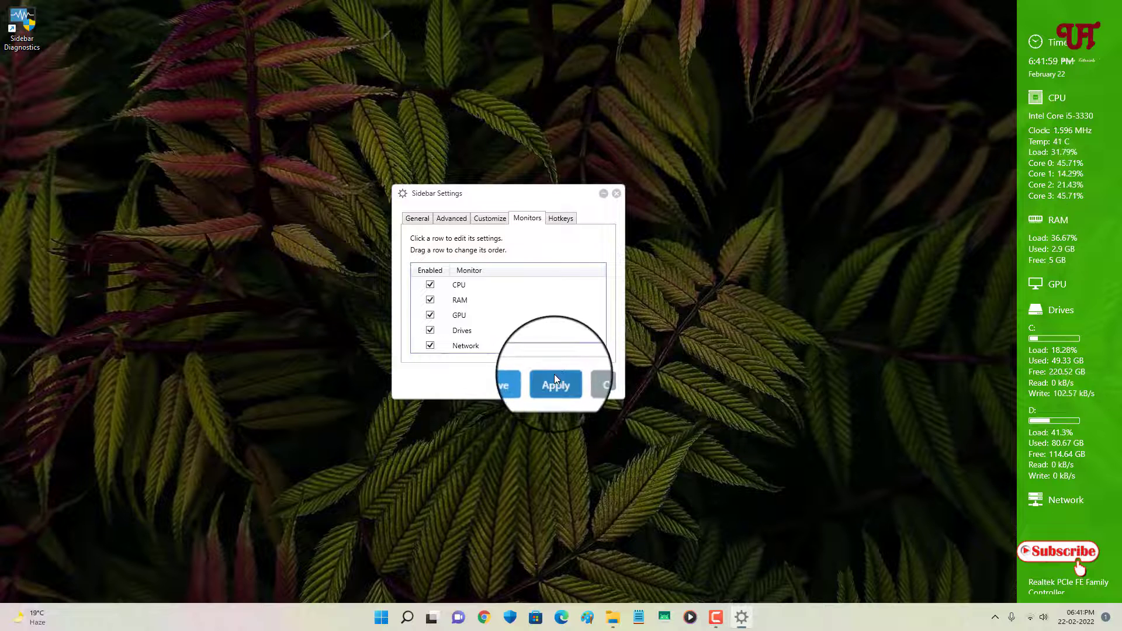
pyautogui.click(555, 218)
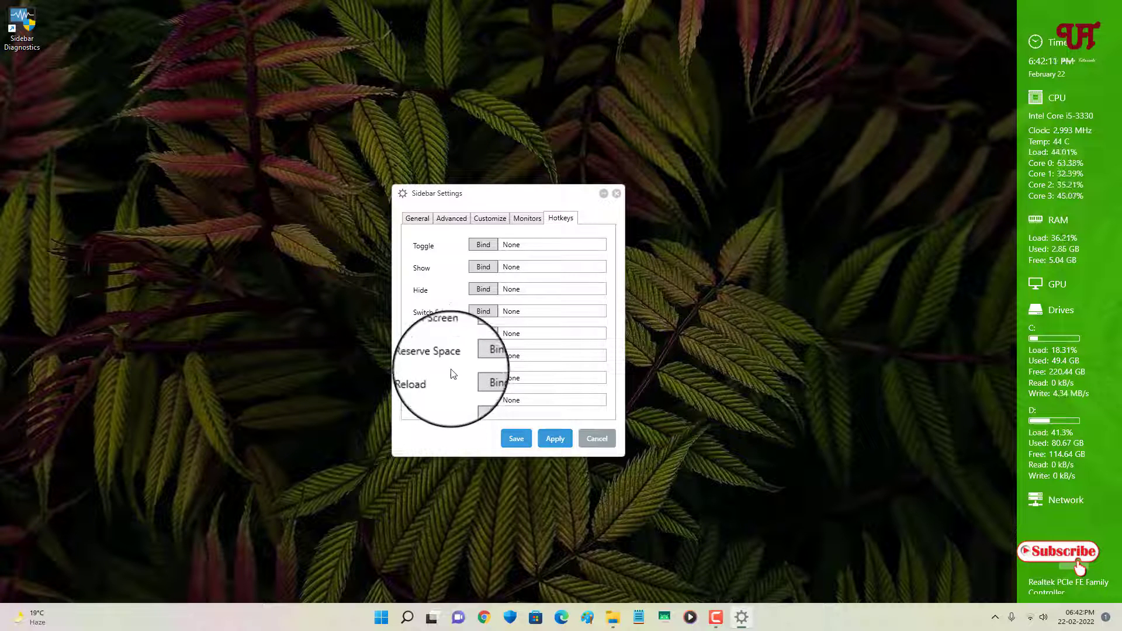
pyautogui.click(416, 217)
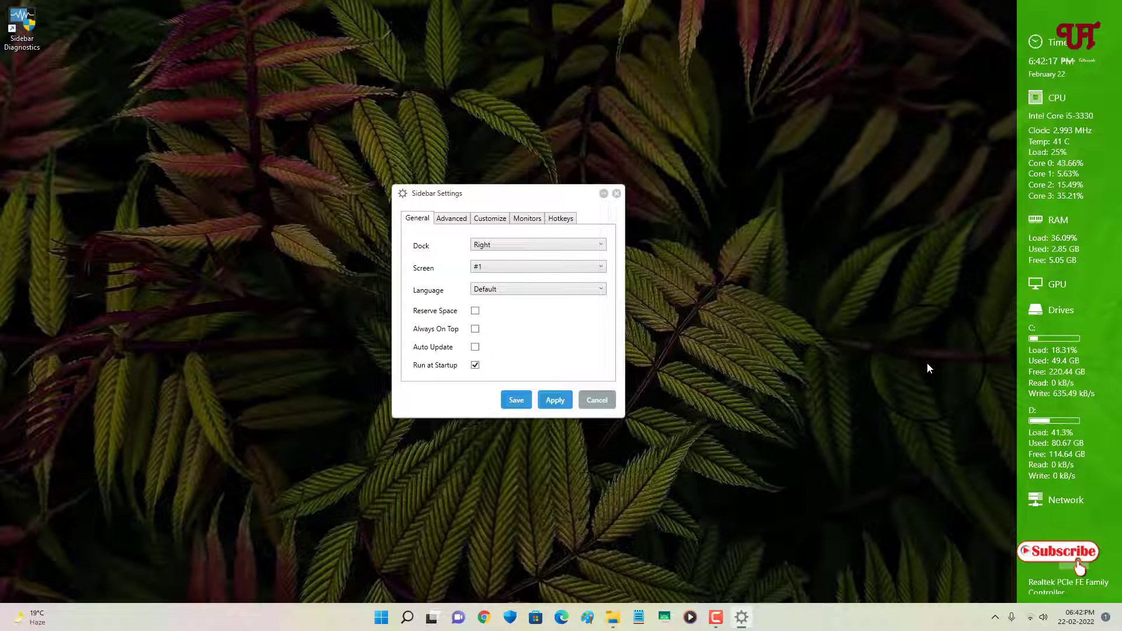
# Close the Sidebar Settings window, leaving the green sidebar docked right
pyautogui.click(616, 194)
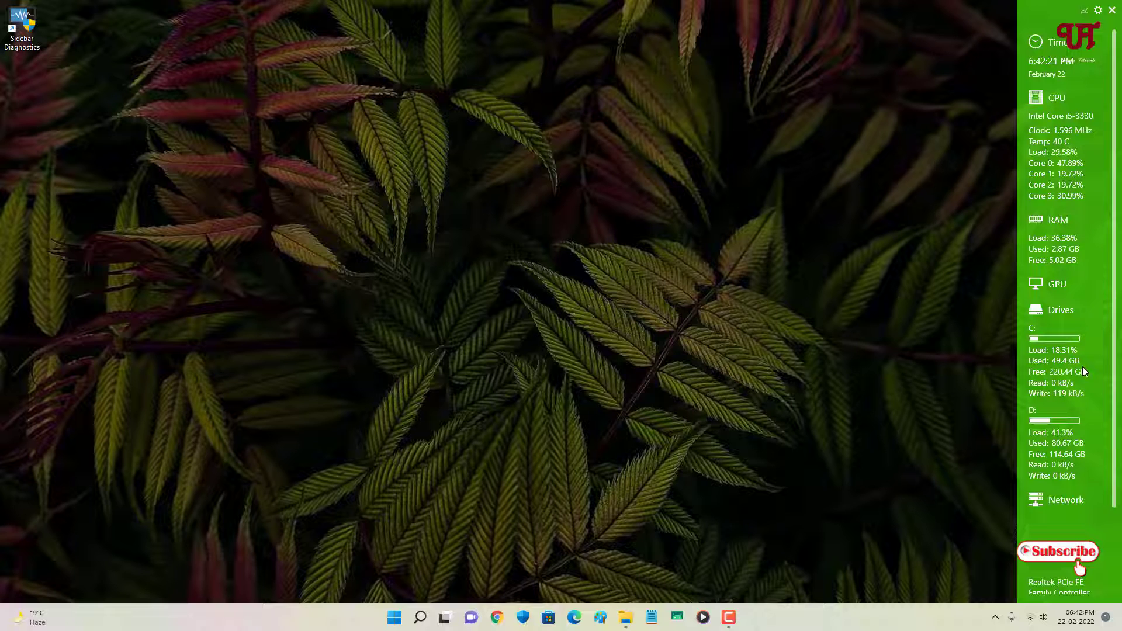